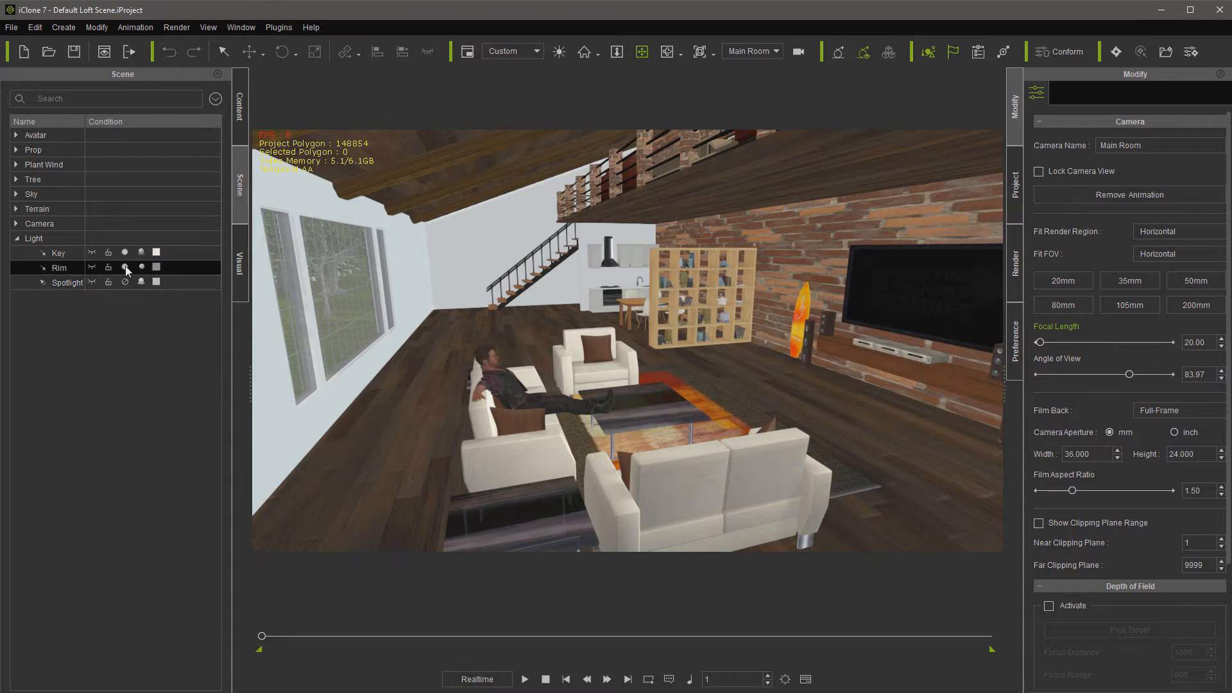
Step: Turn off the Rim and Key lights and set the ambient light color to black (#000000)
click(125, 266)
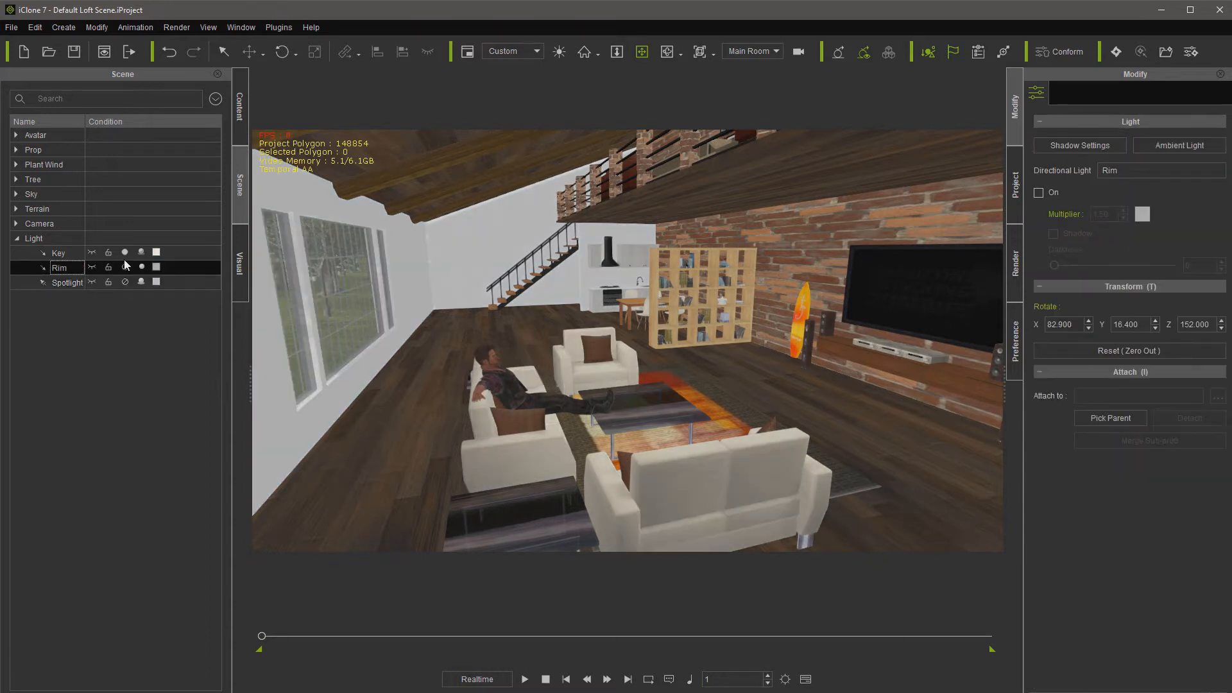
click(124, 253)
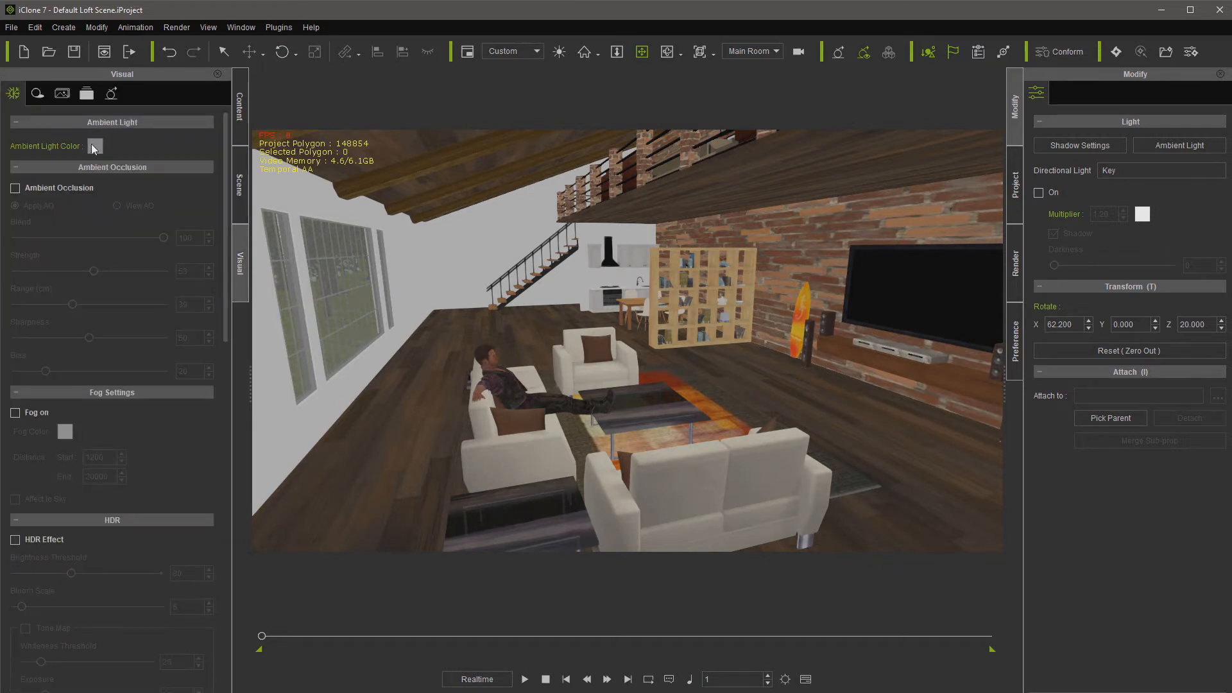
click(95, 147)
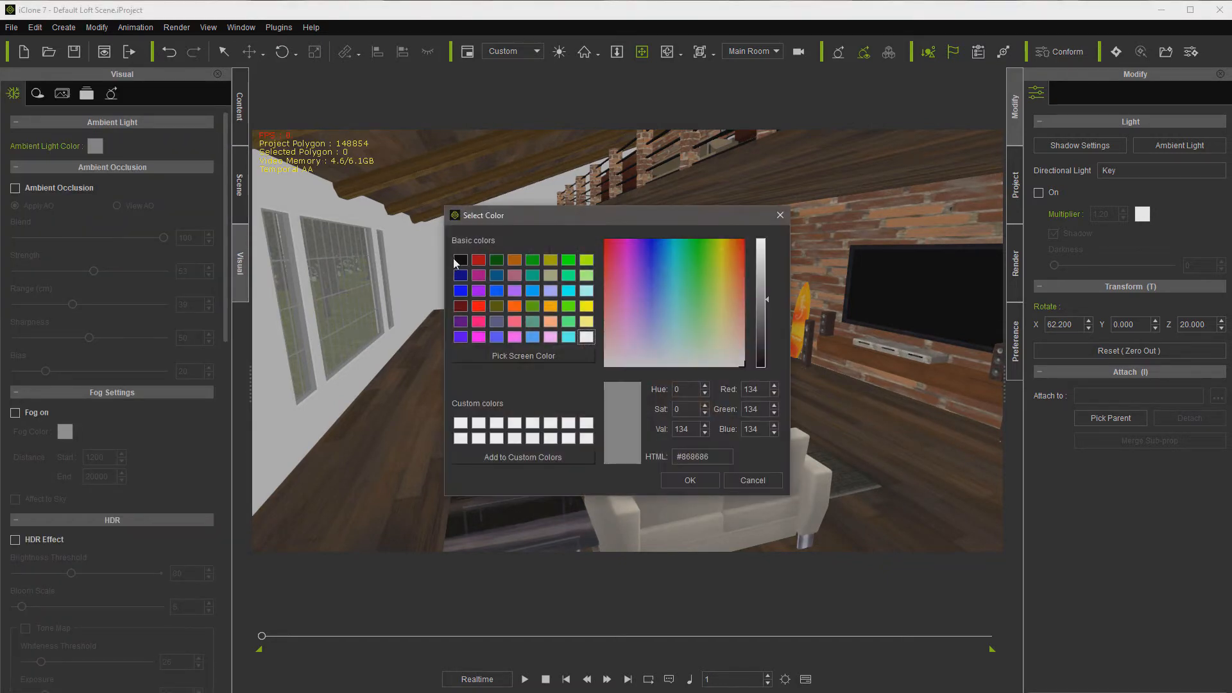
click(461, 260)
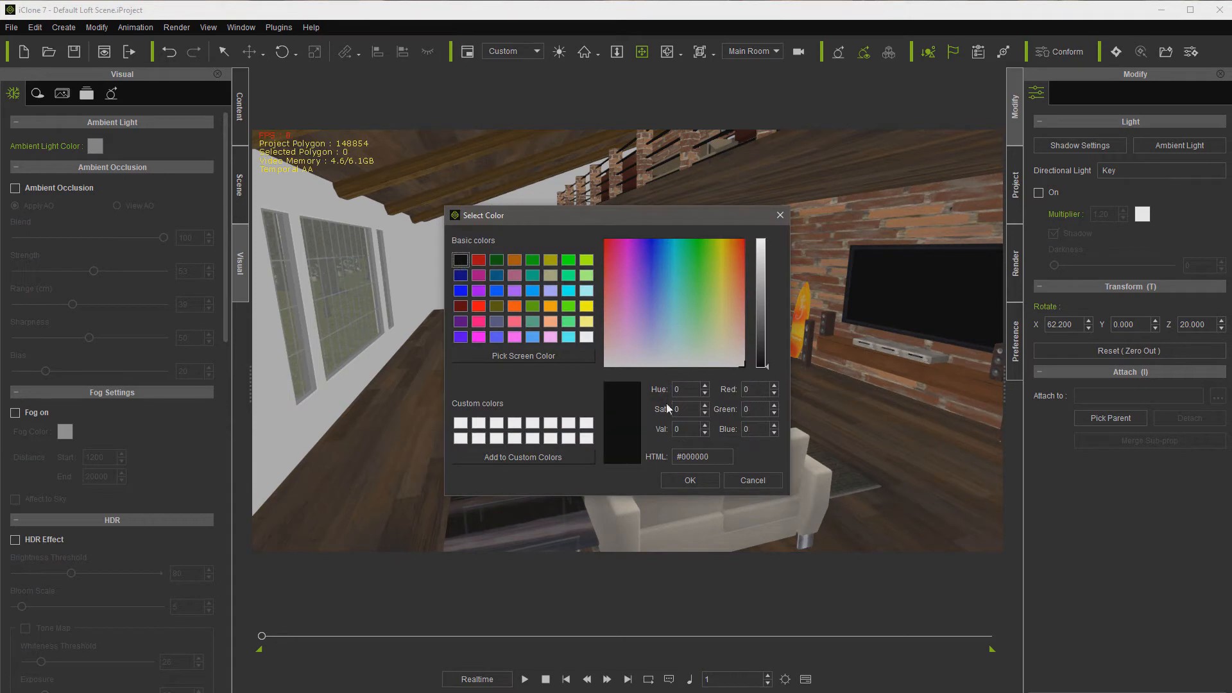
click(684, 480)
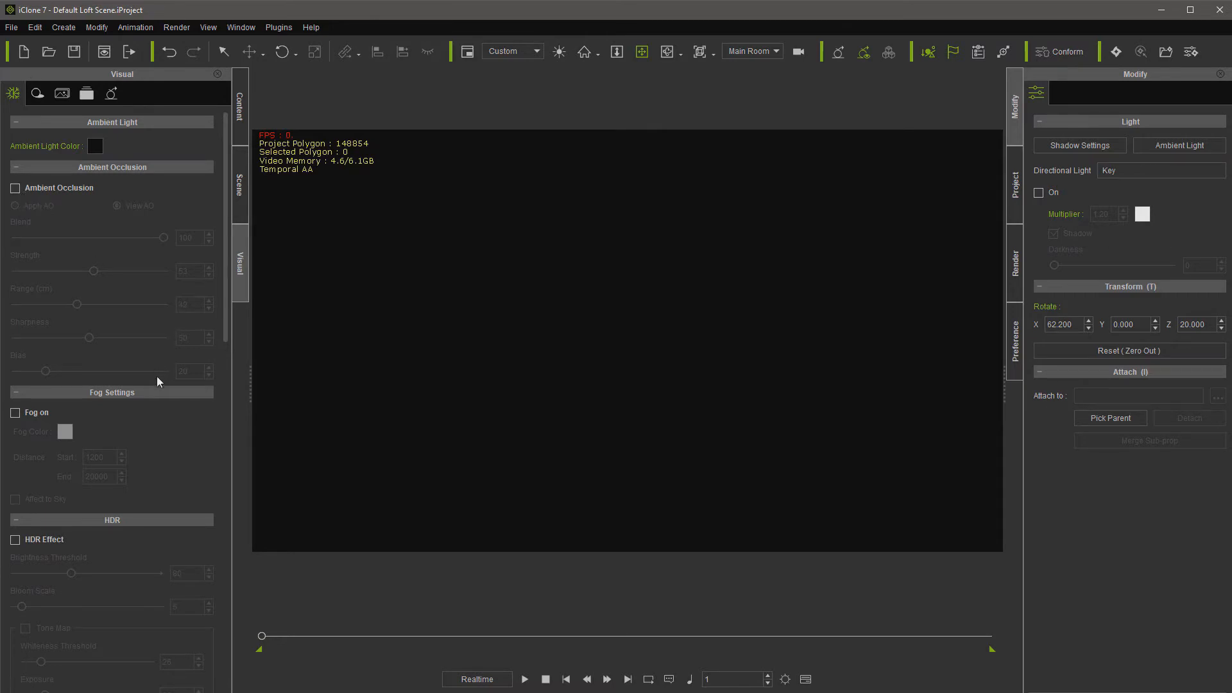
Step: Activate image based lighting for the scene with GI Indirect Light enabled
scroll(137, 398, down, 10)
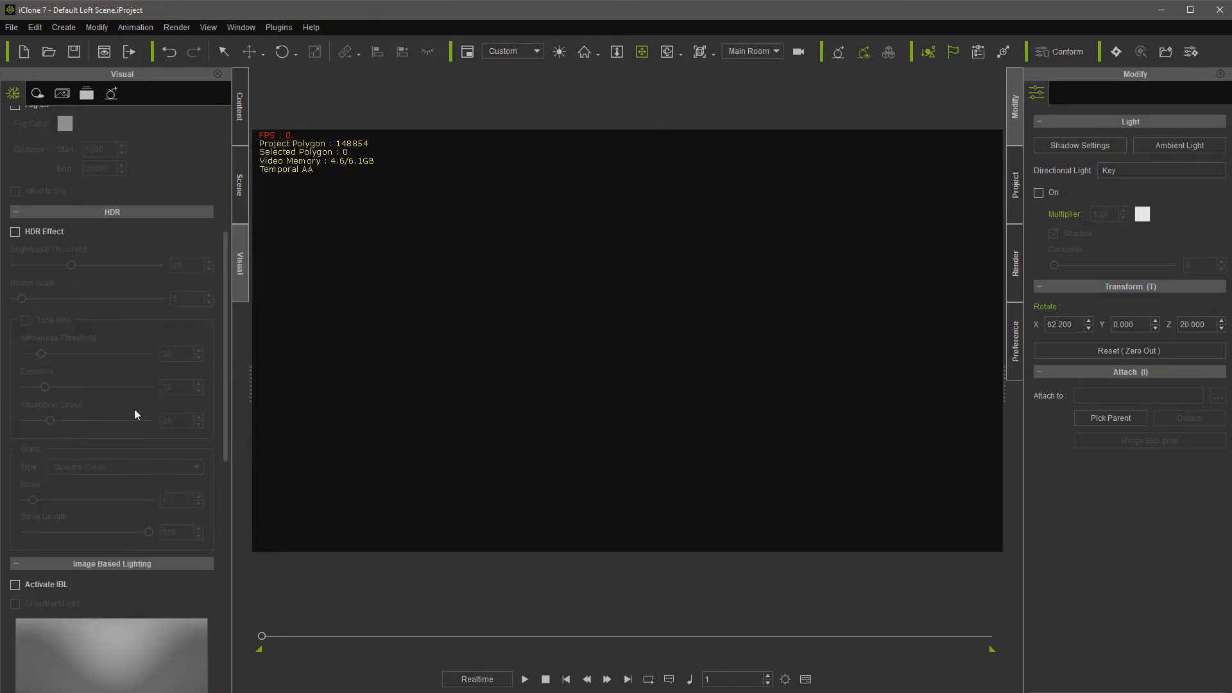
scroll(133, 410, down, 5)
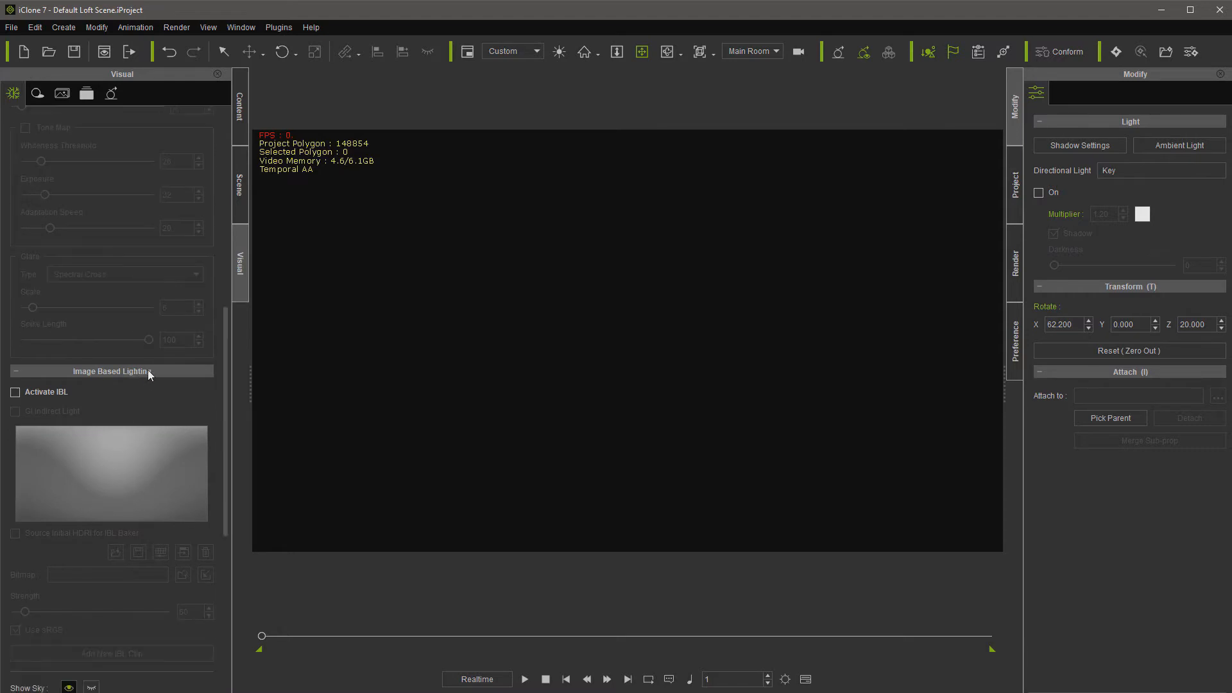
click(17, 393)
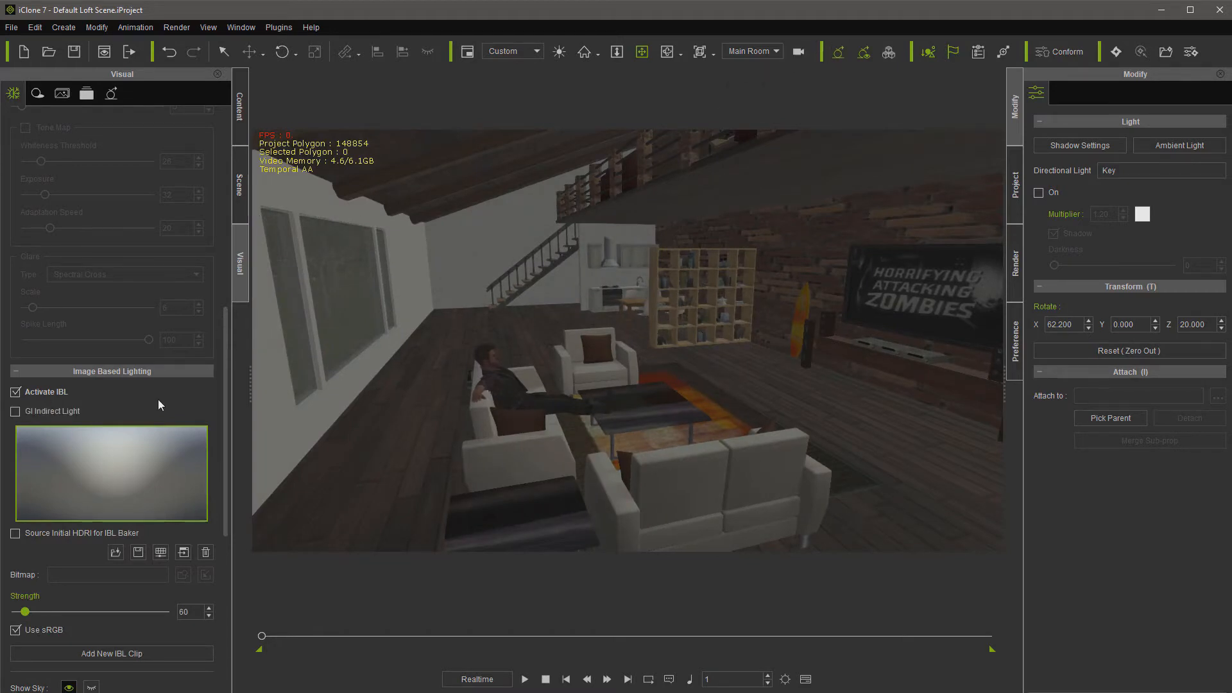
click(16, 412)
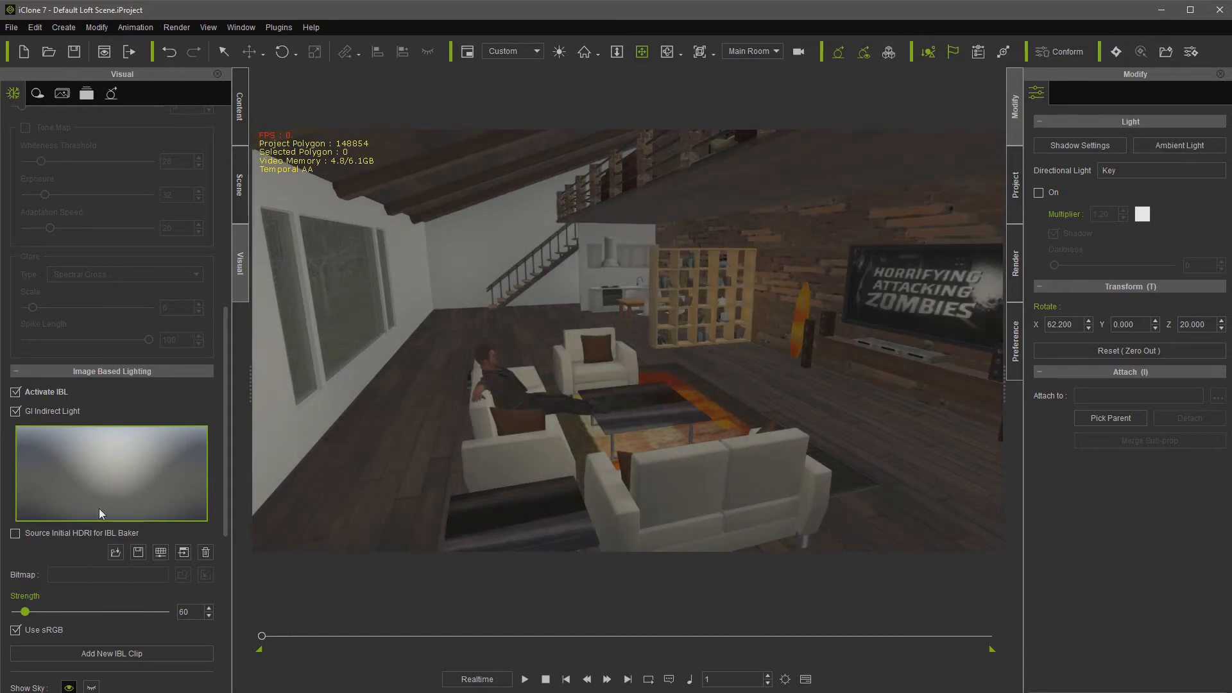
Step: Load Ten24_Office_Window.hdr as the IBL image and set its strength to 1
double_click(110, 474)
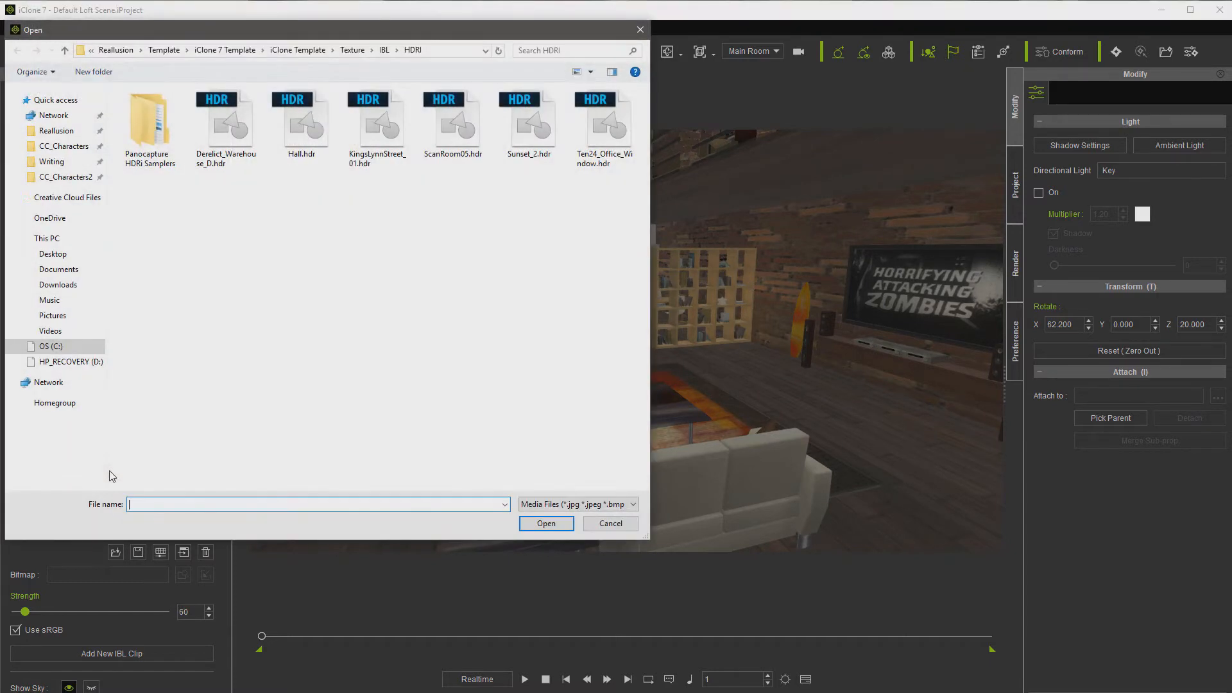
double_click(612, 138)
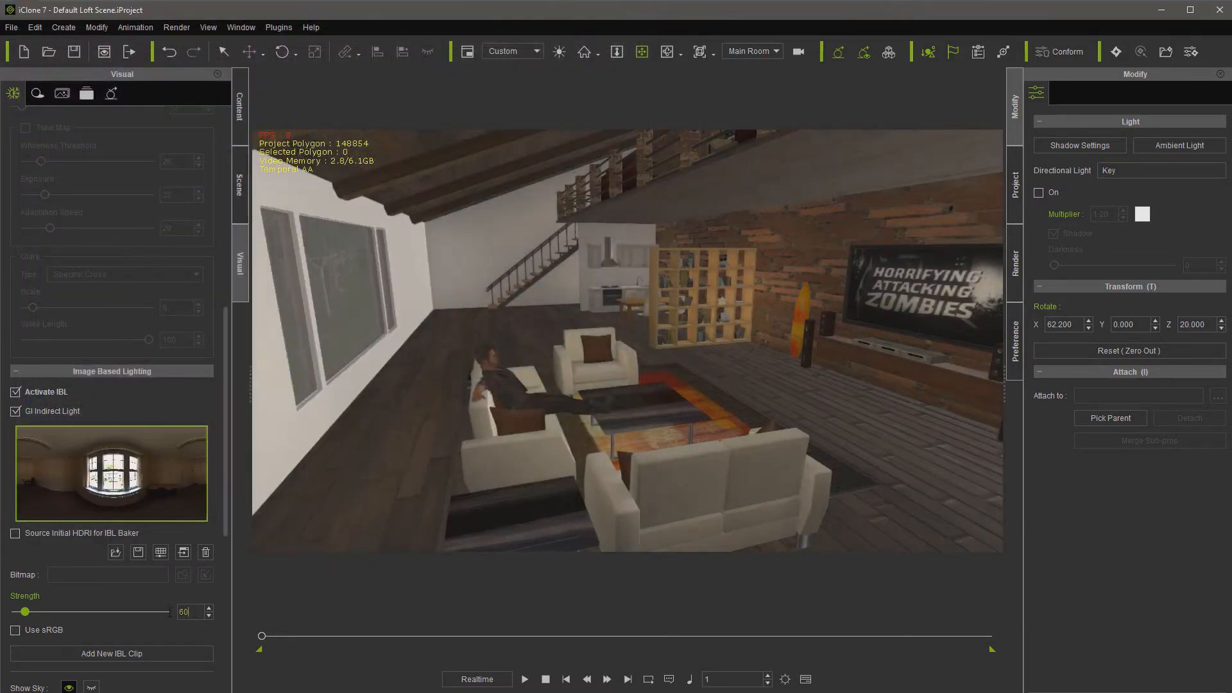
key(ctrl+a)
text(1)
key(Return)
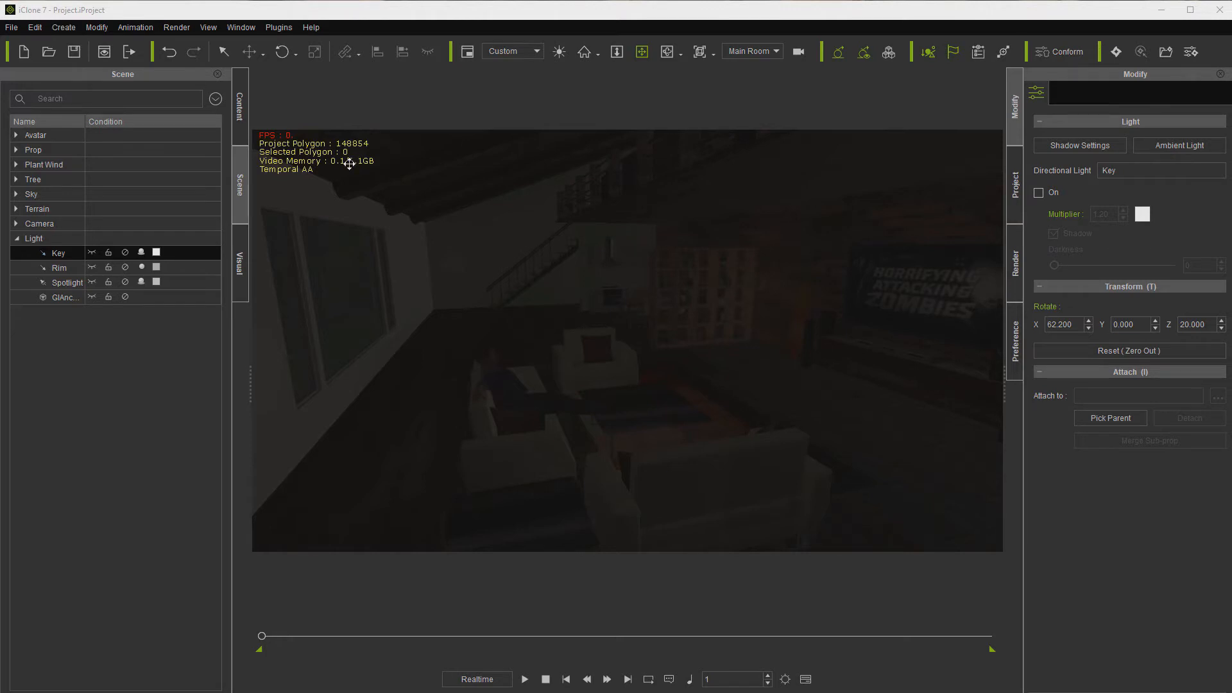
Step: Create a round GI emissive plane and move it near the window wall, to about X 314, Y -350
click(64, 27)
mouse_move(116, 152)
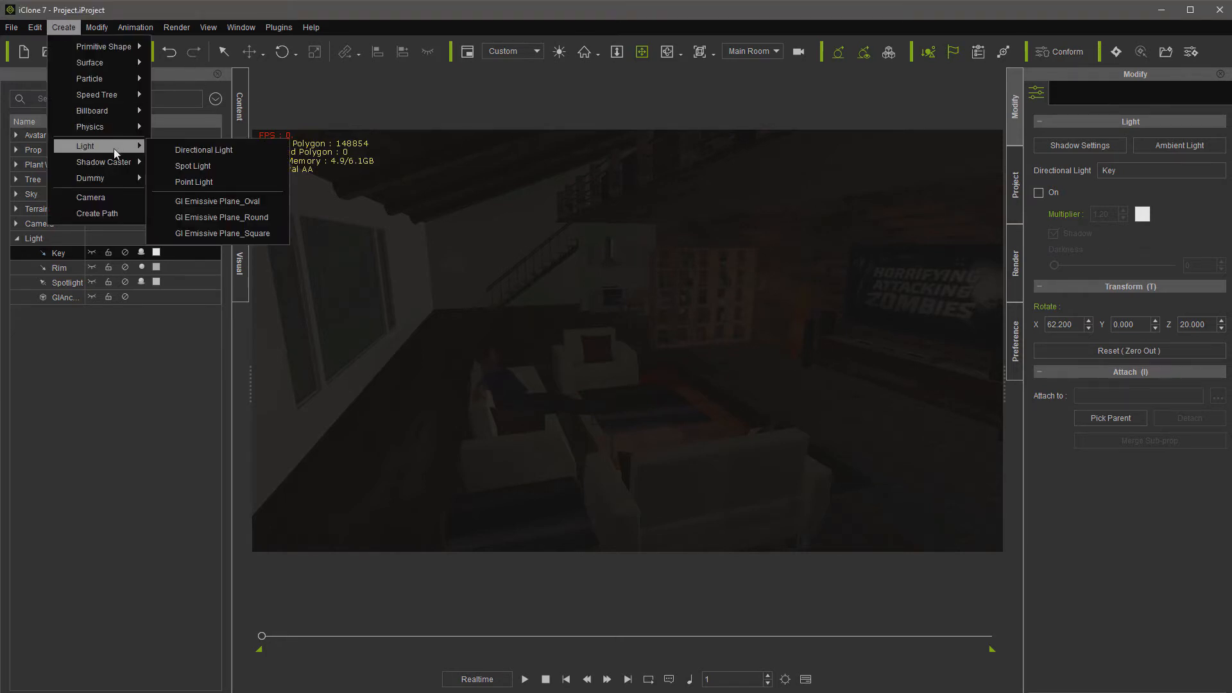
click(204, 217)
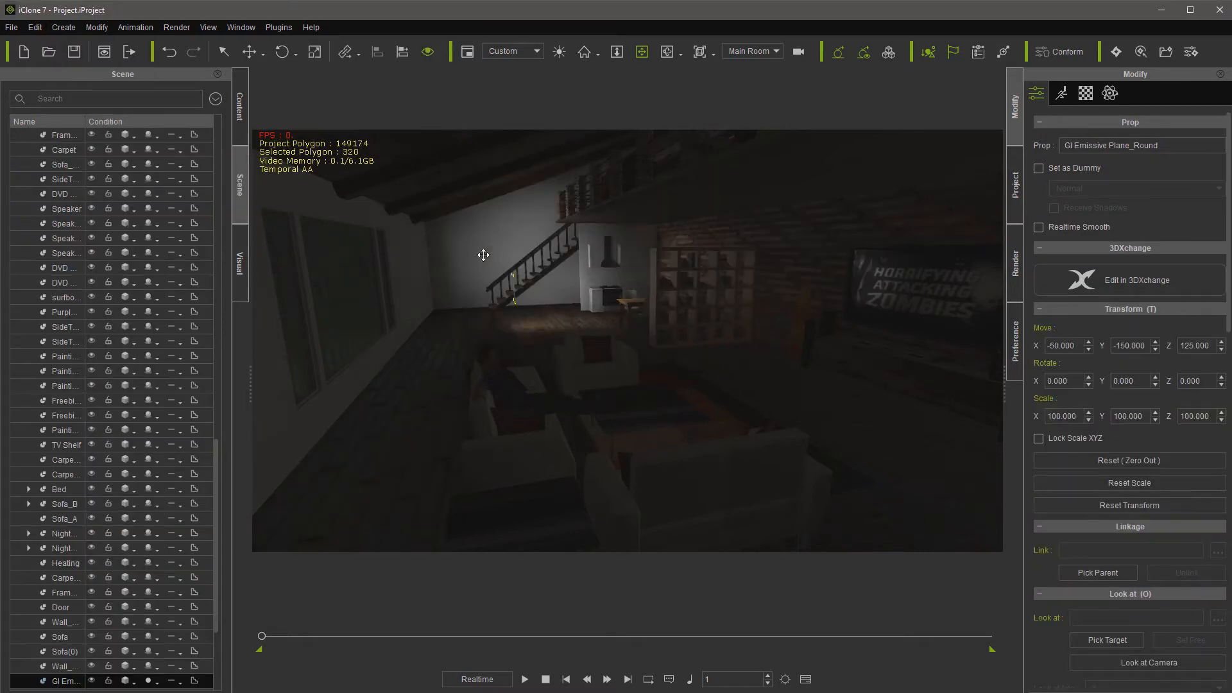
click(249, 52)
drag(503, 310, 413, 345)
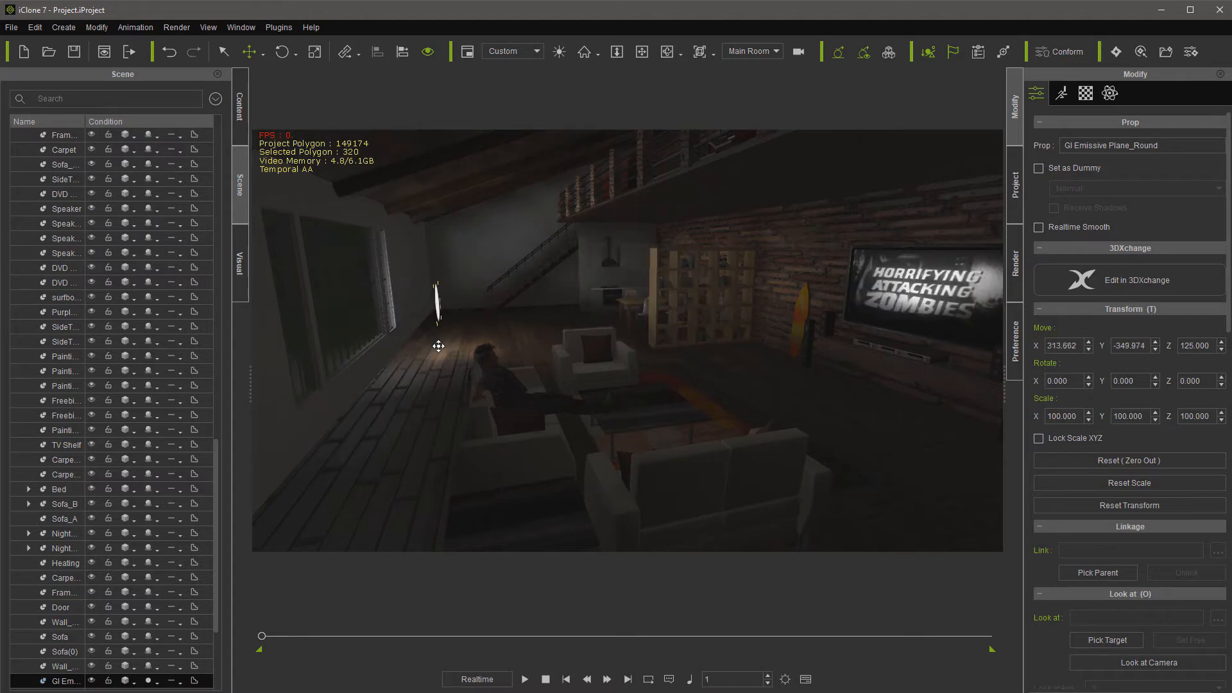
Step: Scale the emissive plane uniformly to about 372 and move it to the window, to about X 270, Y -531
click(313, 54)
drag(428, 302, 396, 124)
click(249, 52)
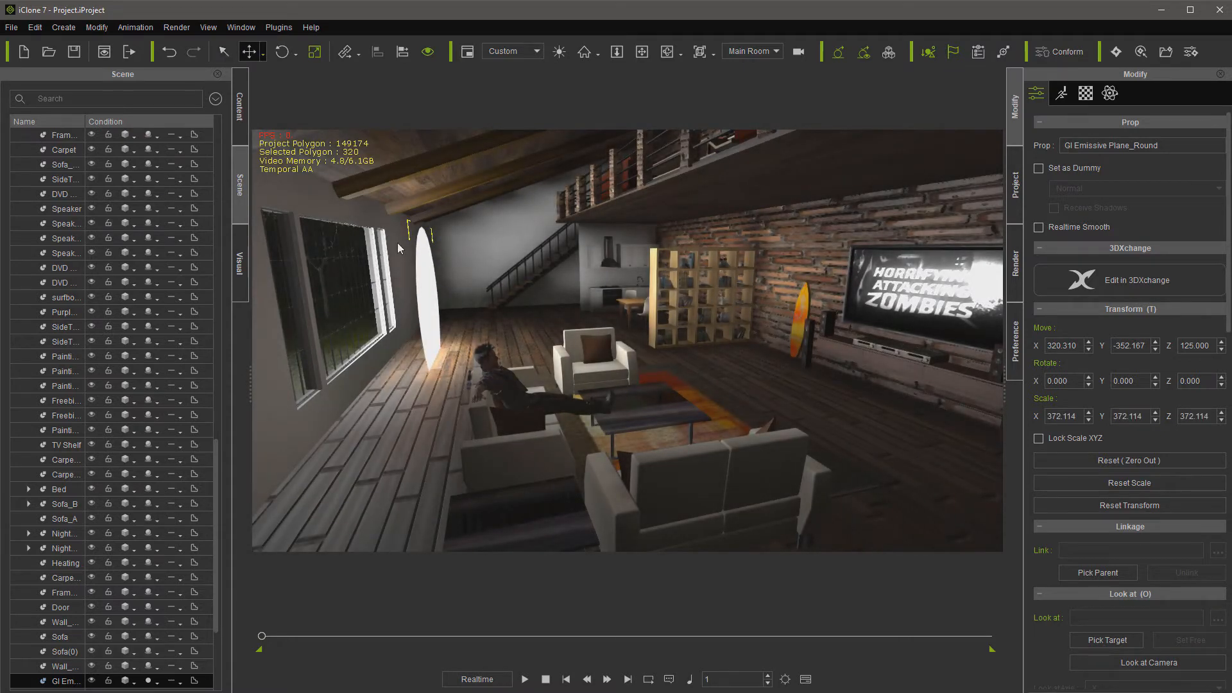
drag(430, 300, 318, 286)
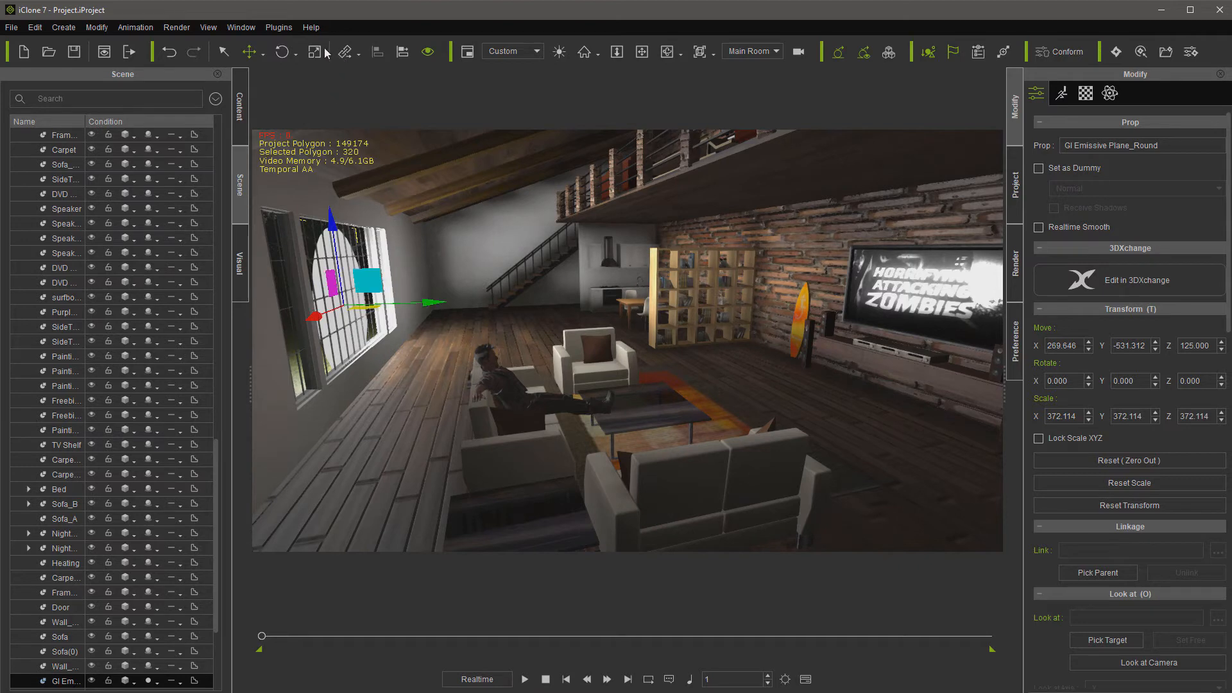
Step: Rotate the emissive plane to about 334 on X and move it up and outward to about Y -653, Z 321
click(284, 53)
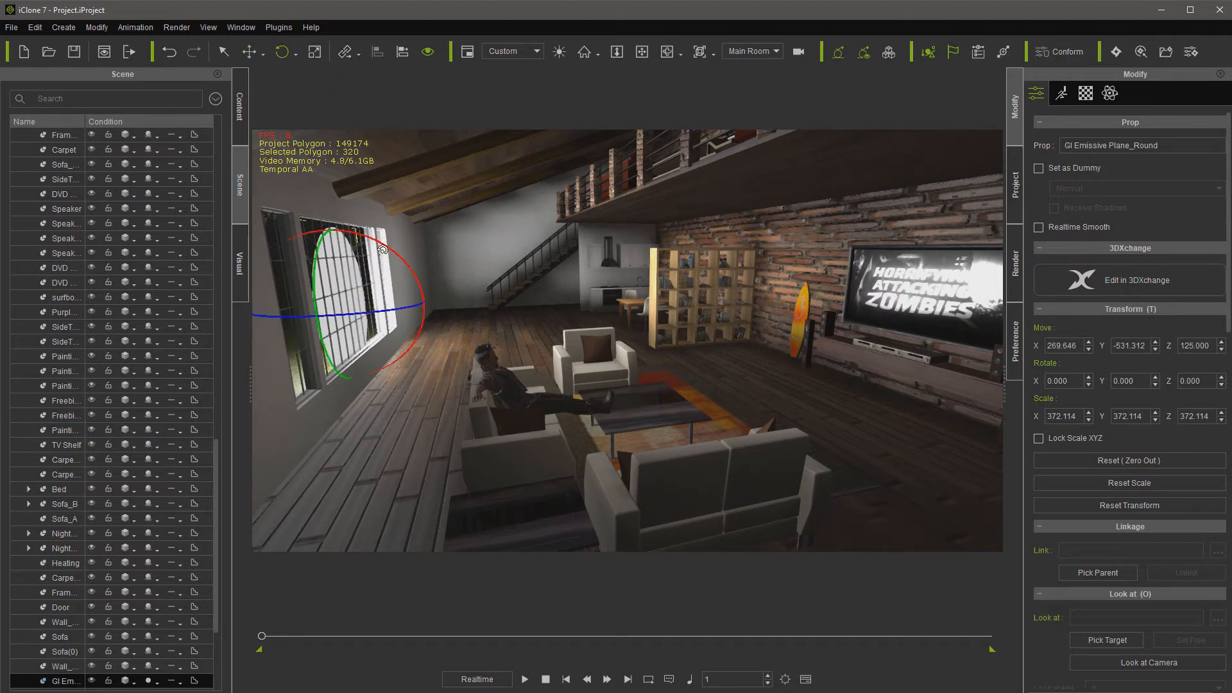
mouse_move(398, 256)
mouse_down()
mouse_move(414, 273)
mouse_move(401, 254)
mouse_up()
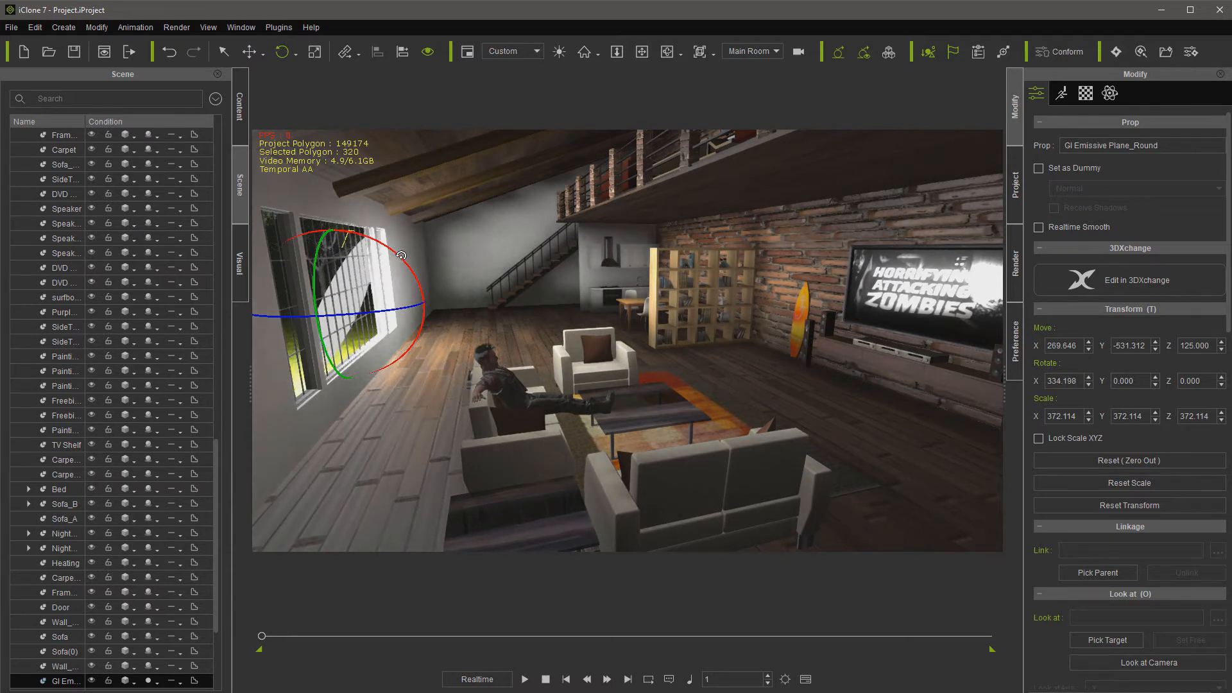
click(249, 52)
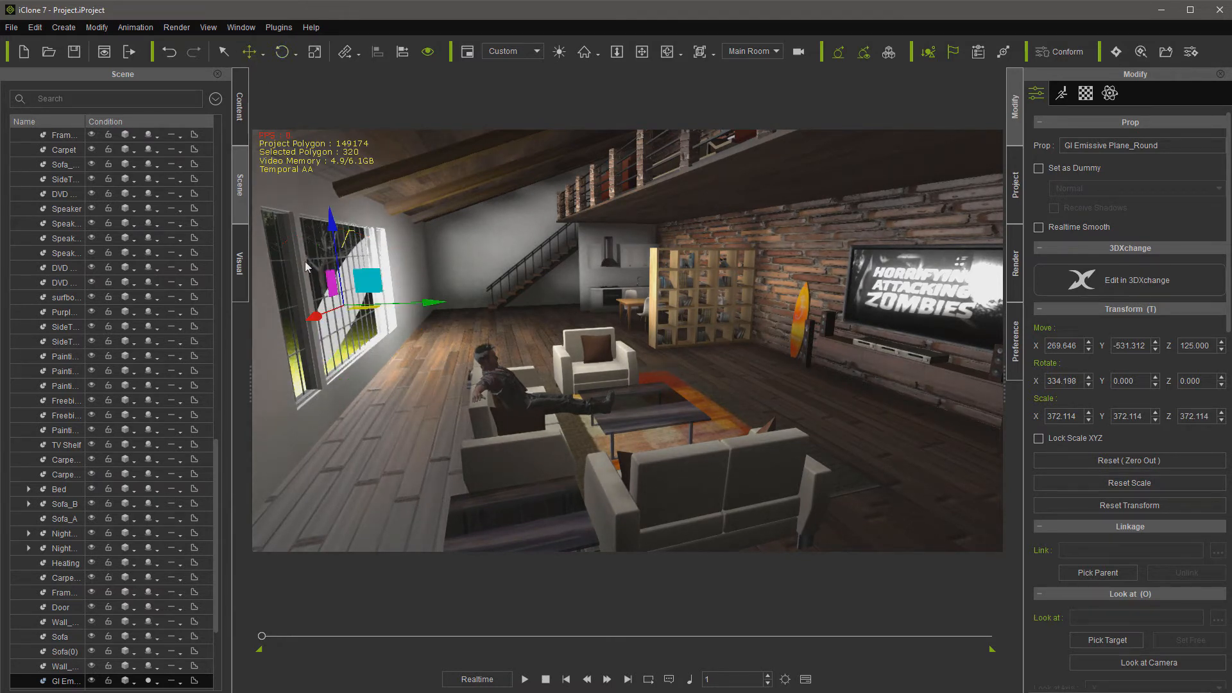
drag(327, 239, 306, 128)
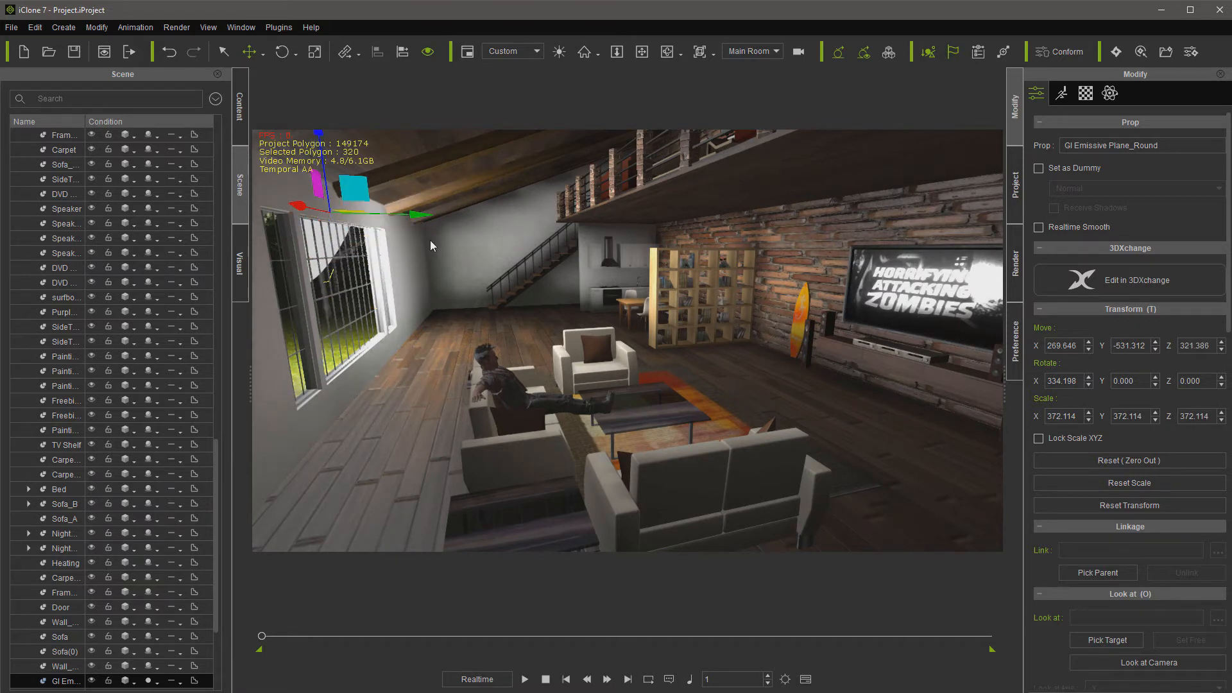
drag(418, 215, 357, 230)
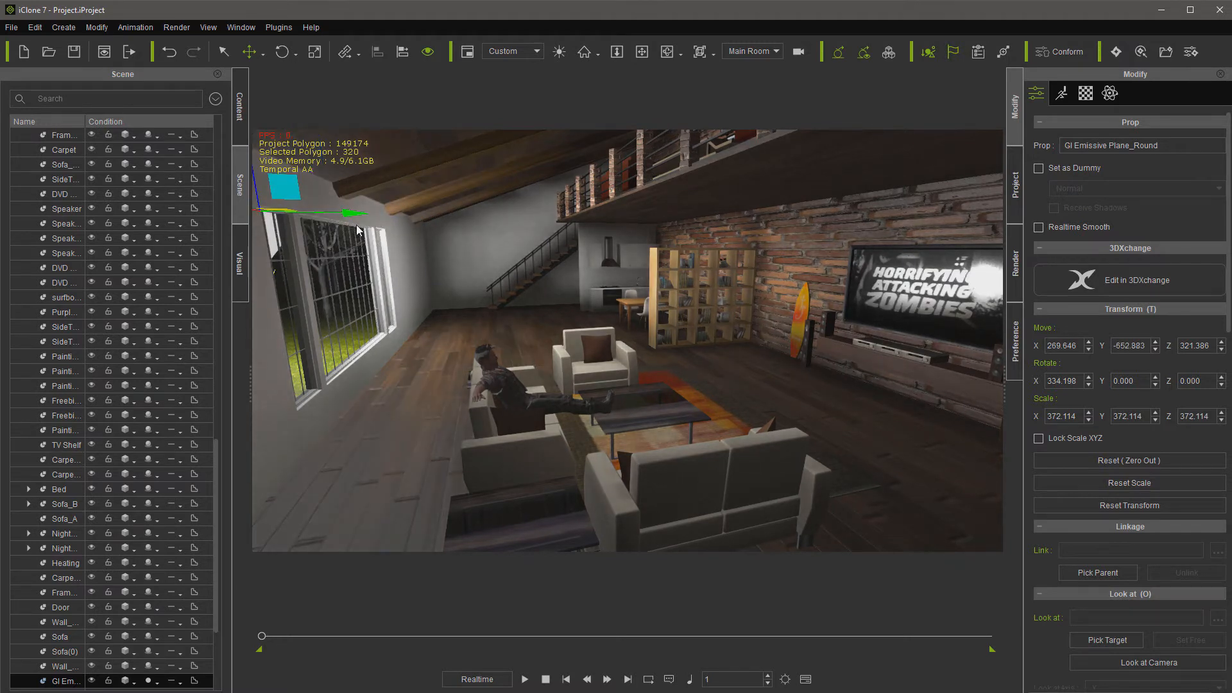
Step: Make the emissive plane an Emit GI dummy and move it high outside the window, to about X 125, Y -1084, Z 1373
click(1039, 168)
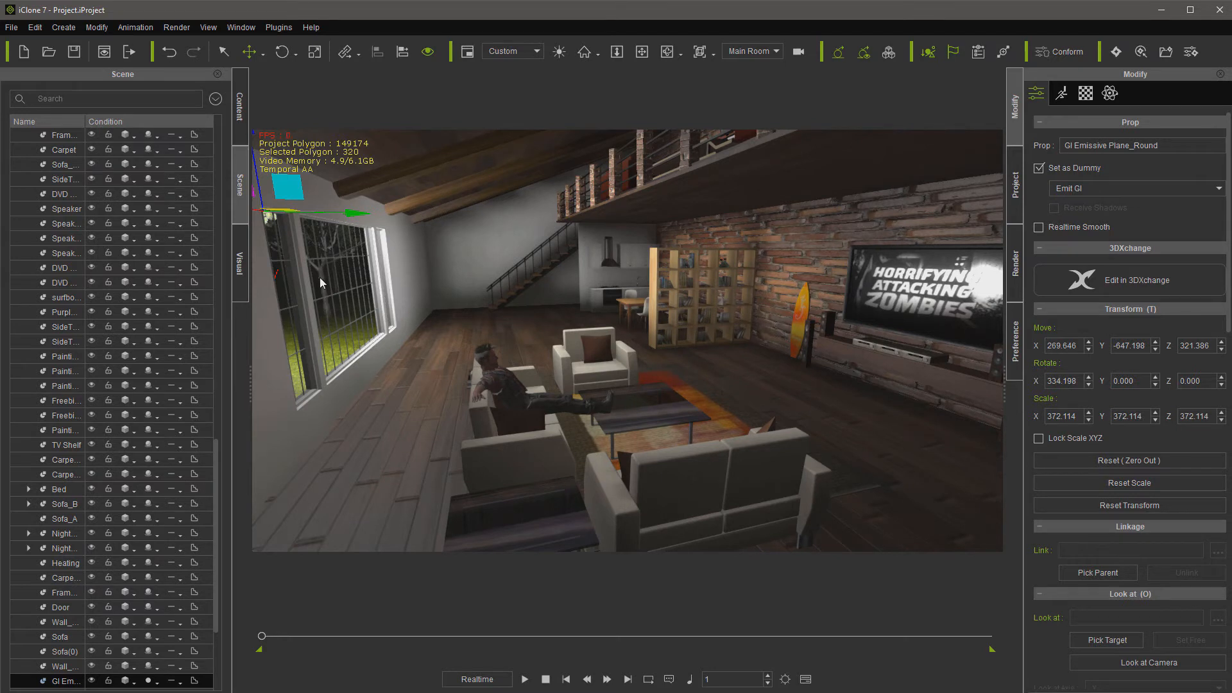
drag(341, 271, 390, 270)
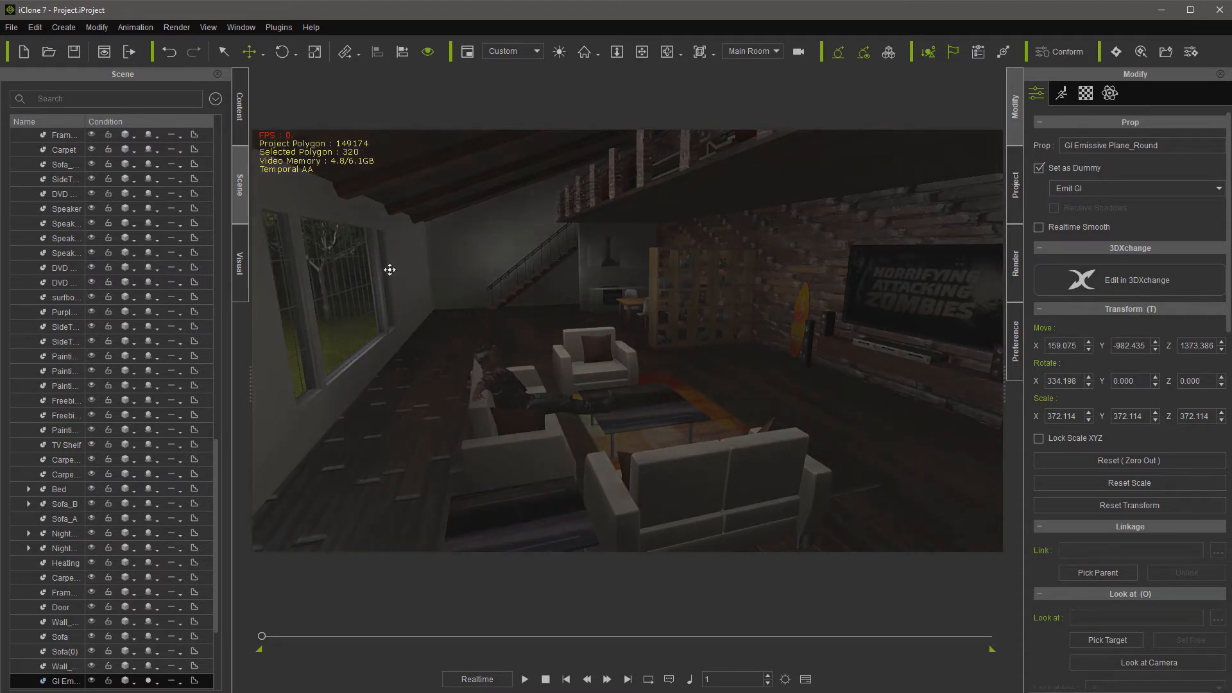
scroll(389, 270, up, 3)
scroll(390, 269, down, 7)
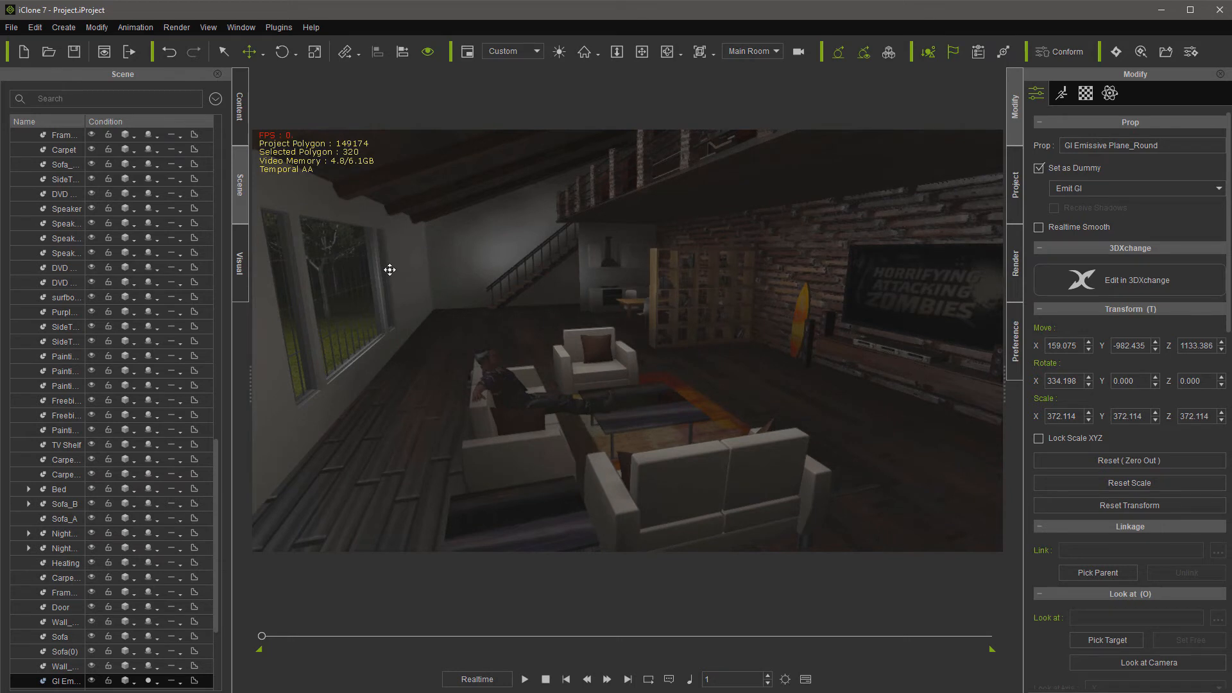
scroll(389, 269, up, 2)
scroll(389, 270, up, 2)
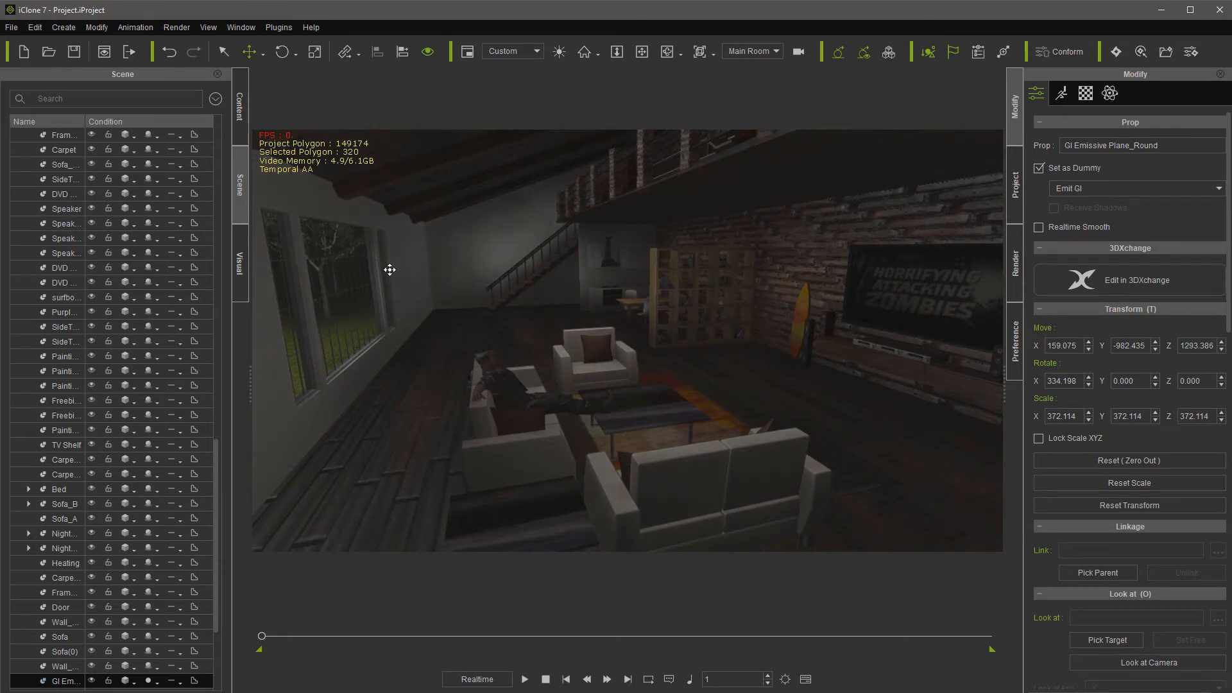
drag(389, 269, 336, 274)
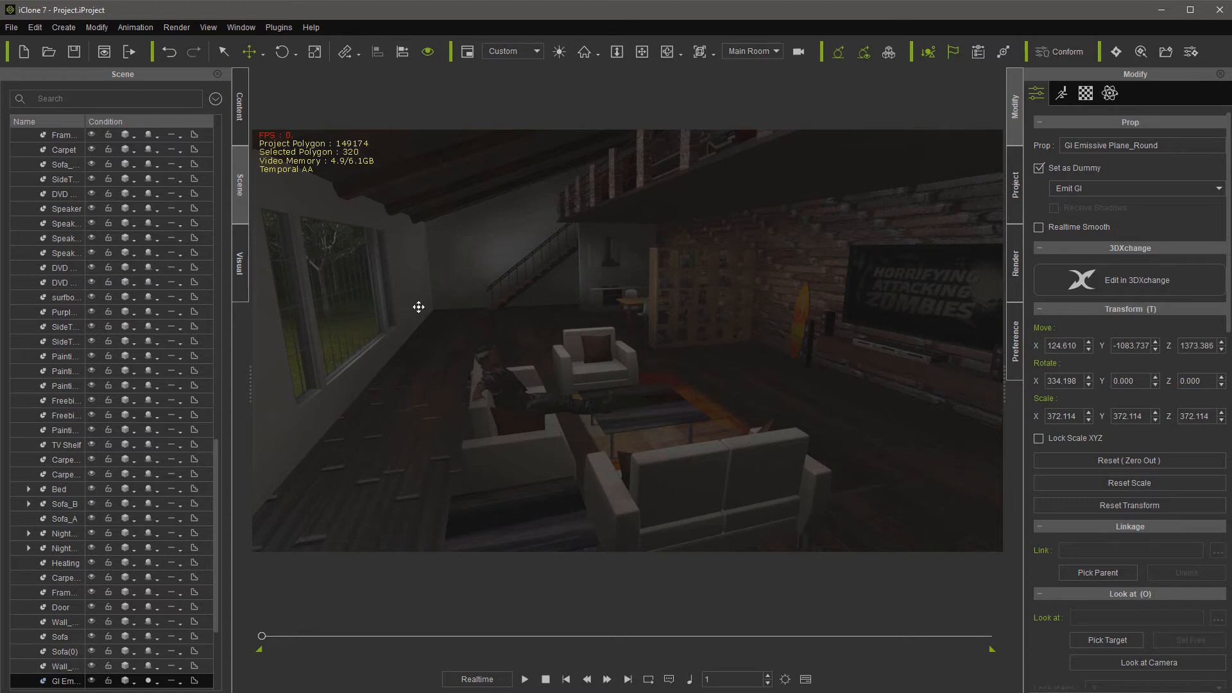
drag(398, 311, 390, 318)
Step: Lower the self illumination of the plane's Emissive_Side material to about 13
click(1083, 94)
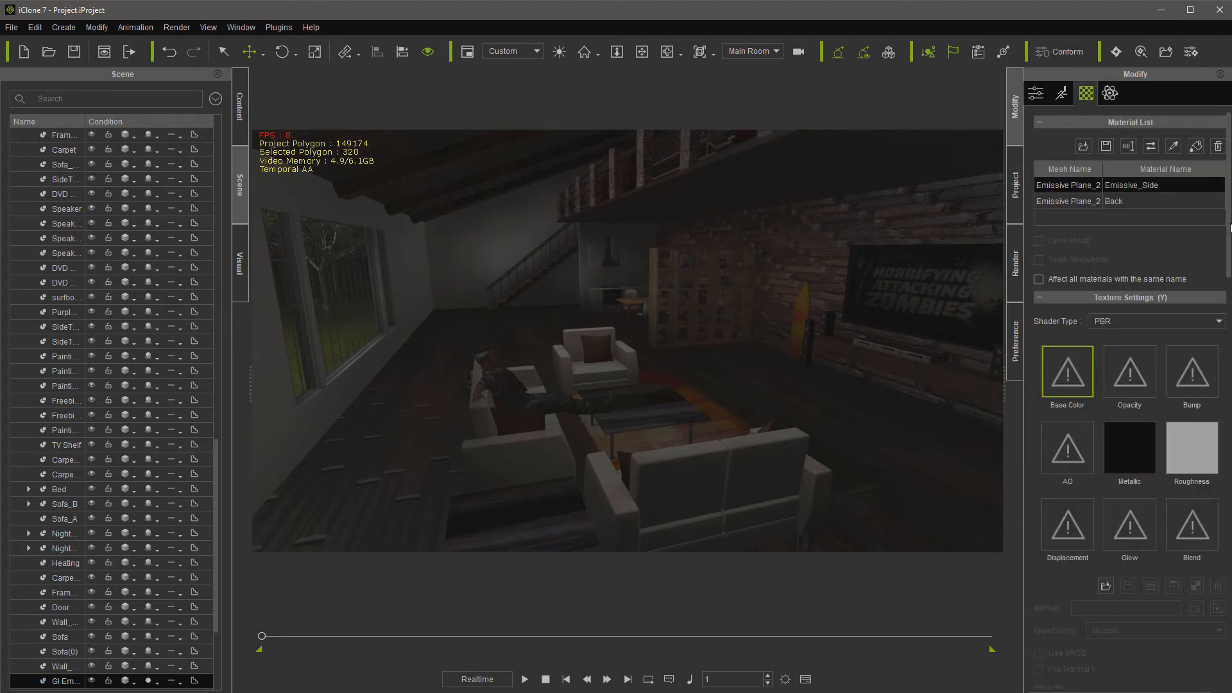
scroll(1229, 296, down, 5)
scroll(1199, 411, down, 8)
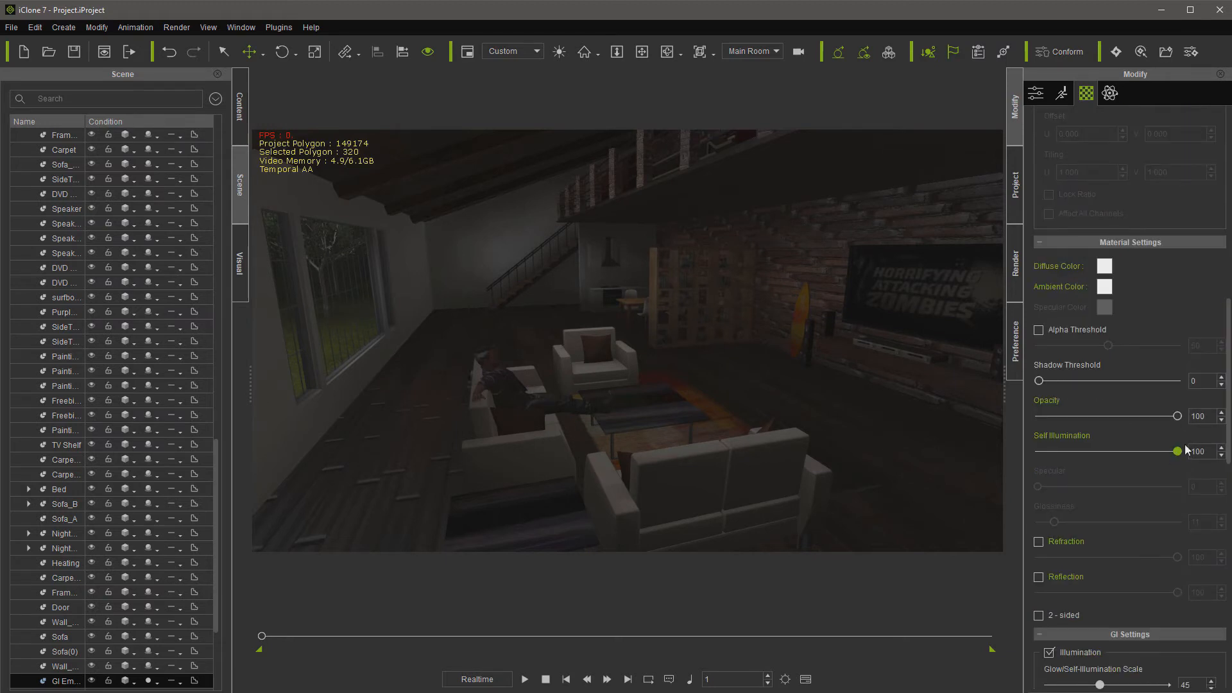
drag(1178, 452, 1111, 455)
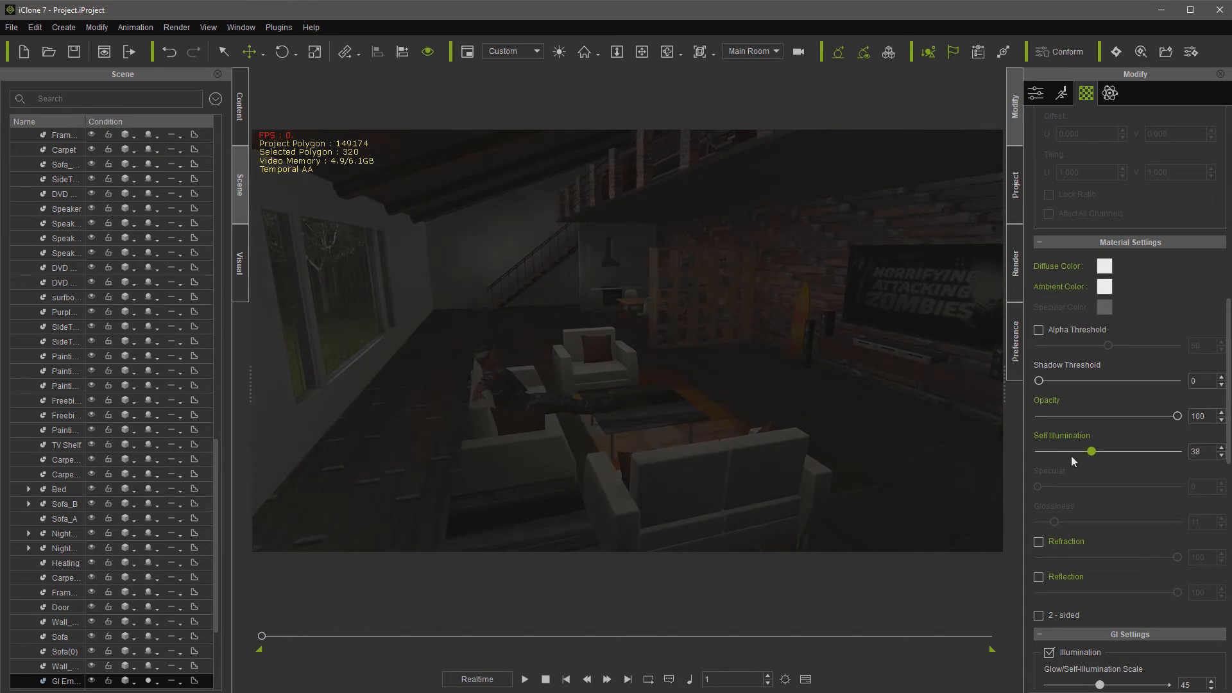
drag(1060, 459, 1050, 464)
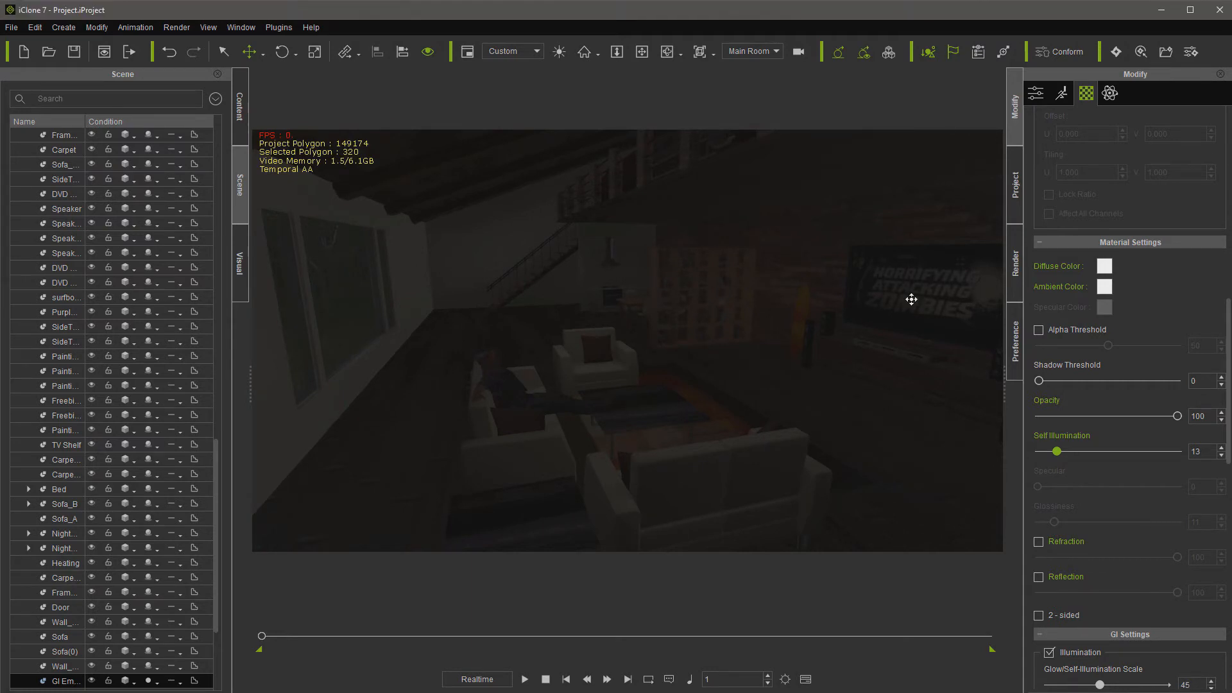
Step: Raise the self illumination of the TV's Screen material to about 74
click(911, 299)
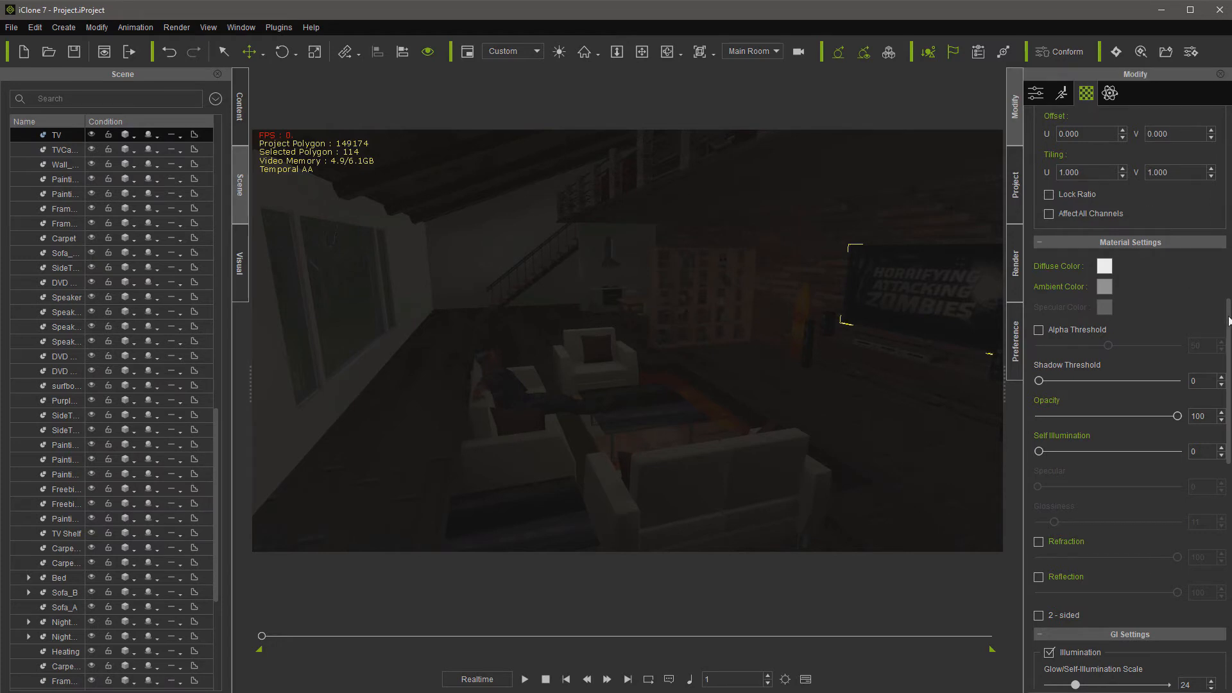
scroll(1228, 295, up, 3)
scroll(1229, 176, up, 5)
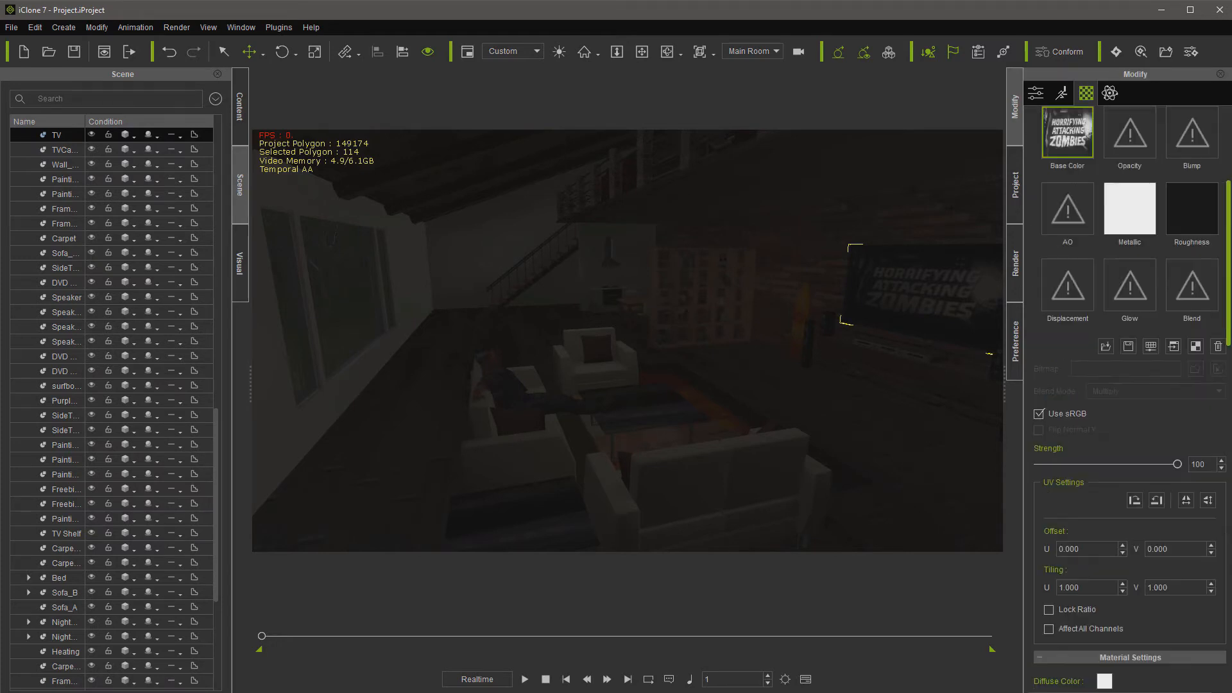
drag(1229, 162, 1226, 196)
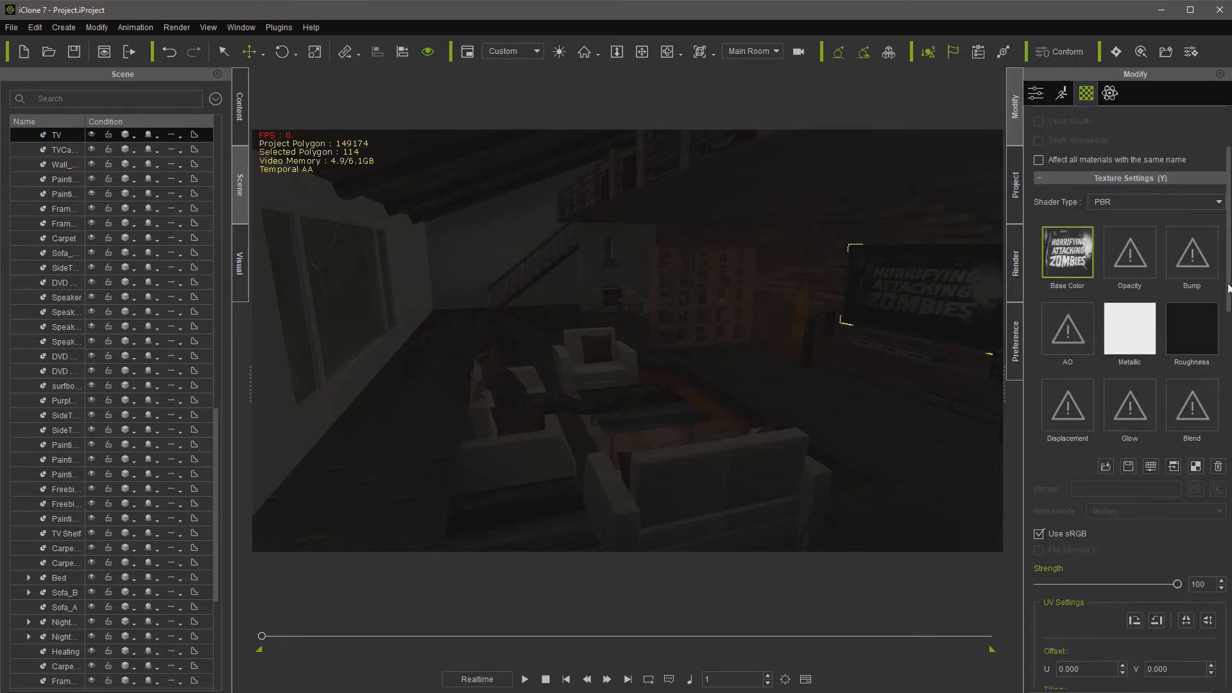
drag(1228, 311, 1223, 444)
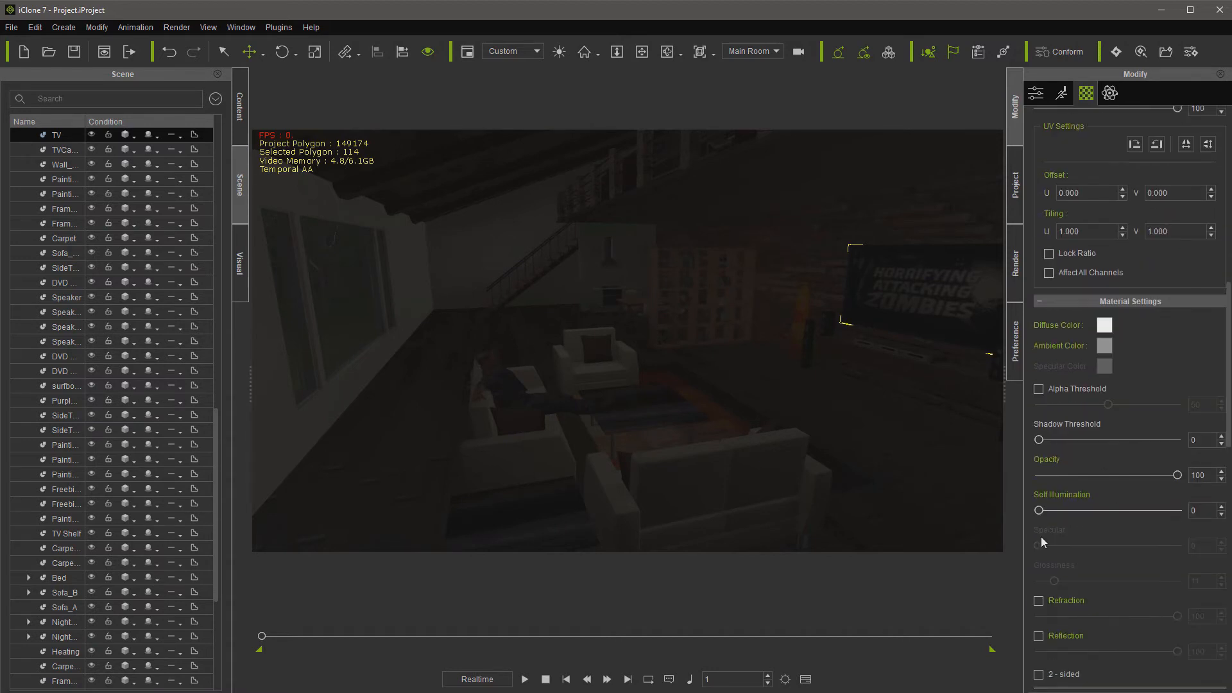
drag(1039, 510, 1142, 510)
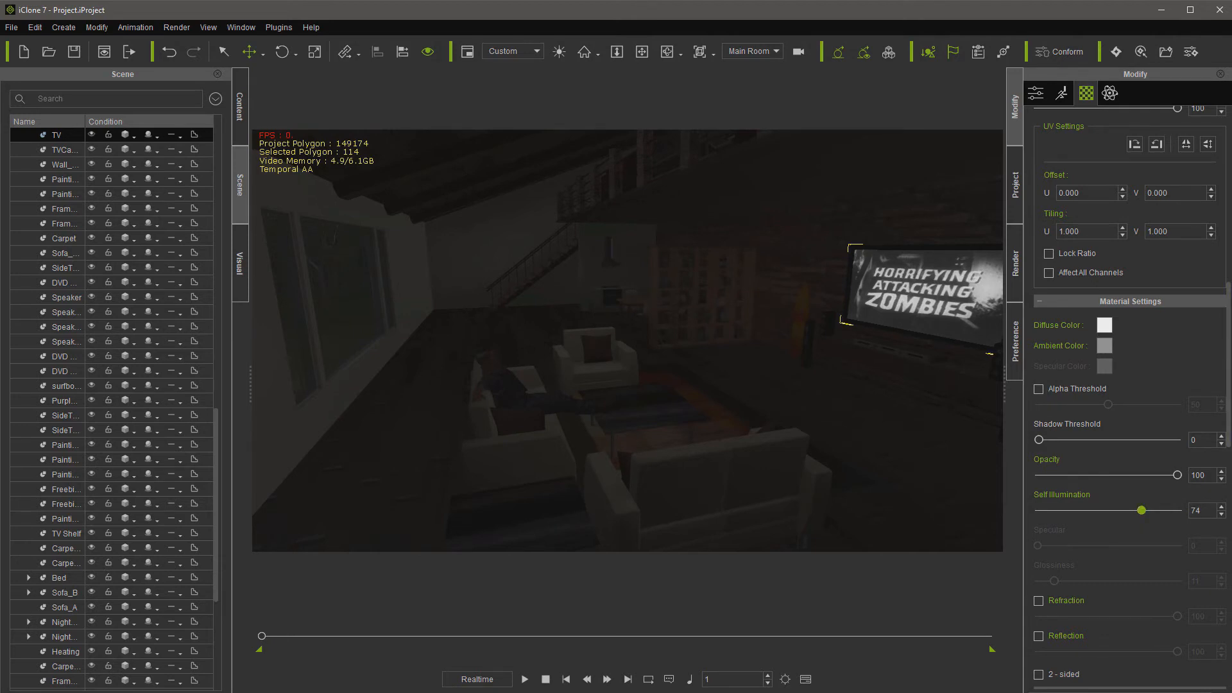
Step: Switch the TV Screen material's shader type from PBR to Traditional
scroll(1206, 202, up, 8)
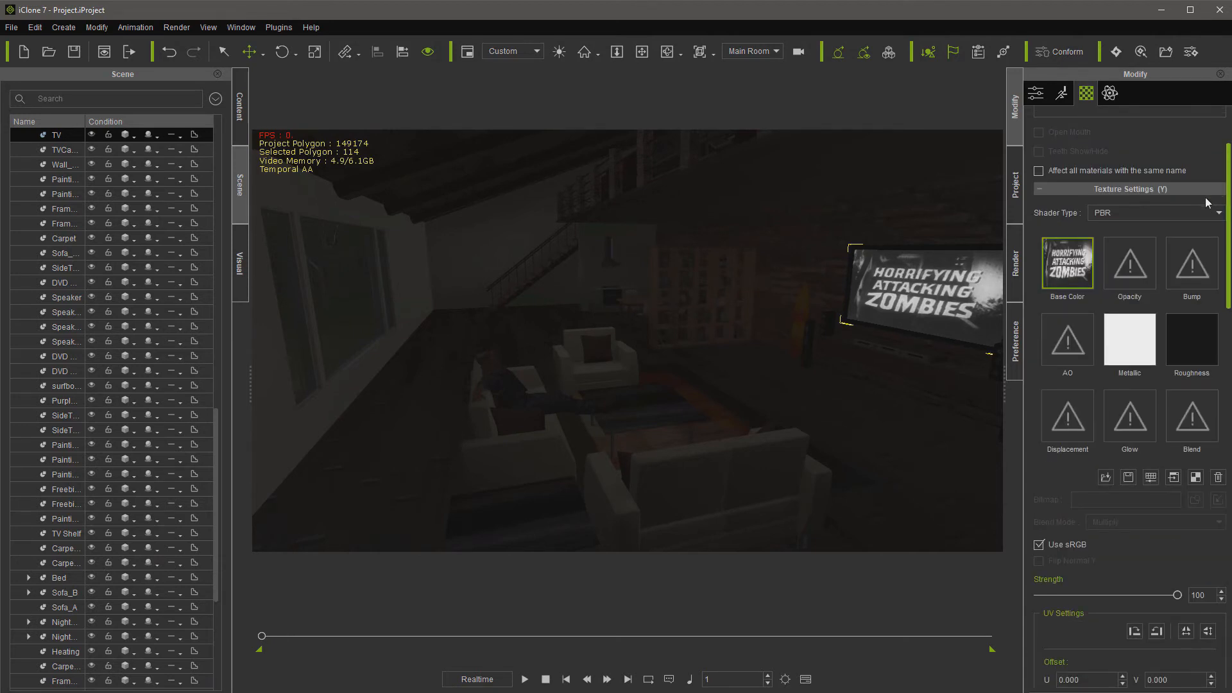
scroll(1206, 202, up, 2)
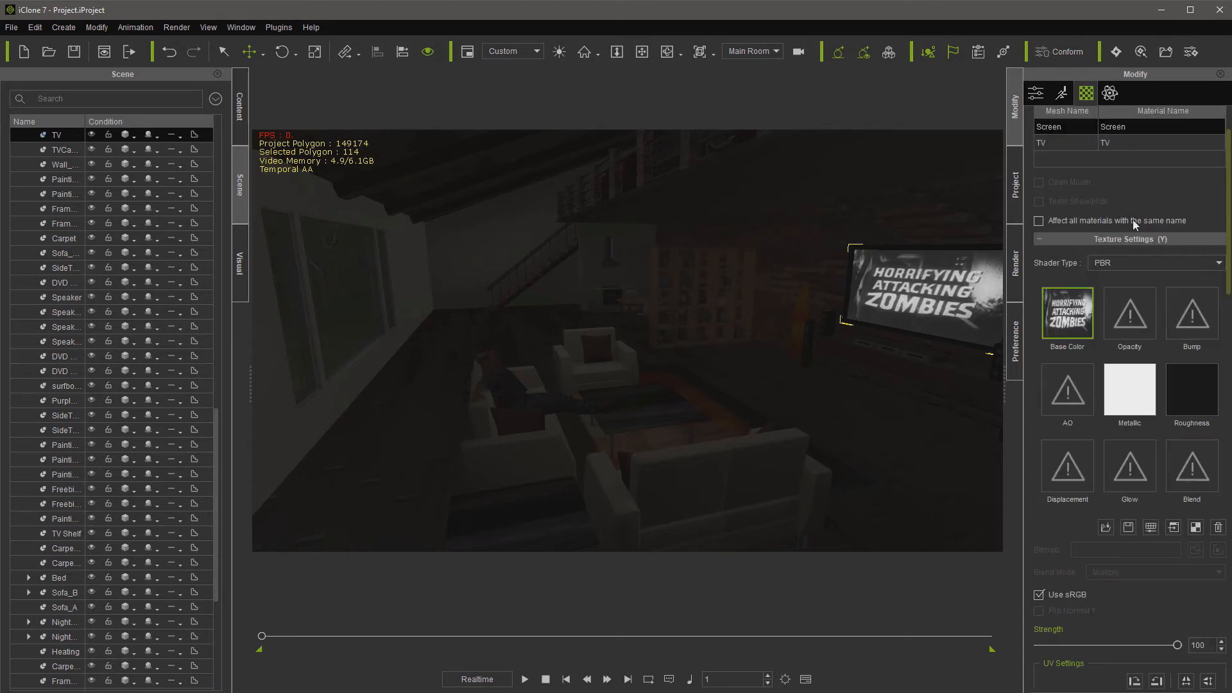
click(1114, 262)
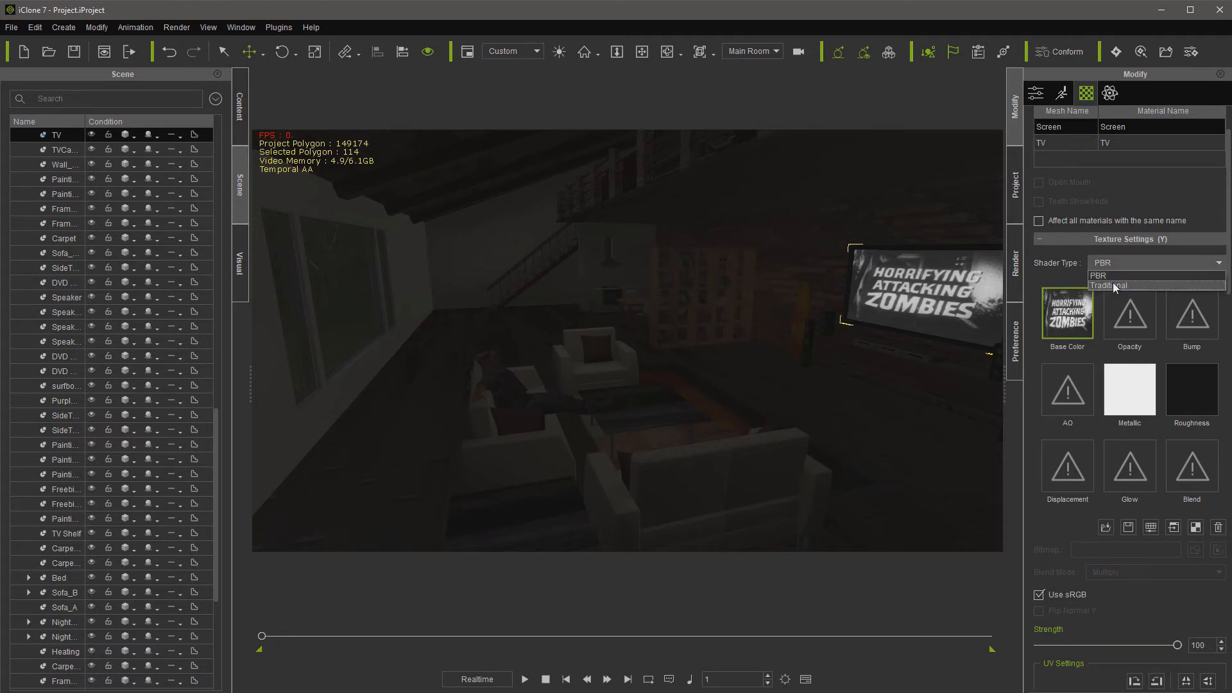
click(1113, 284)
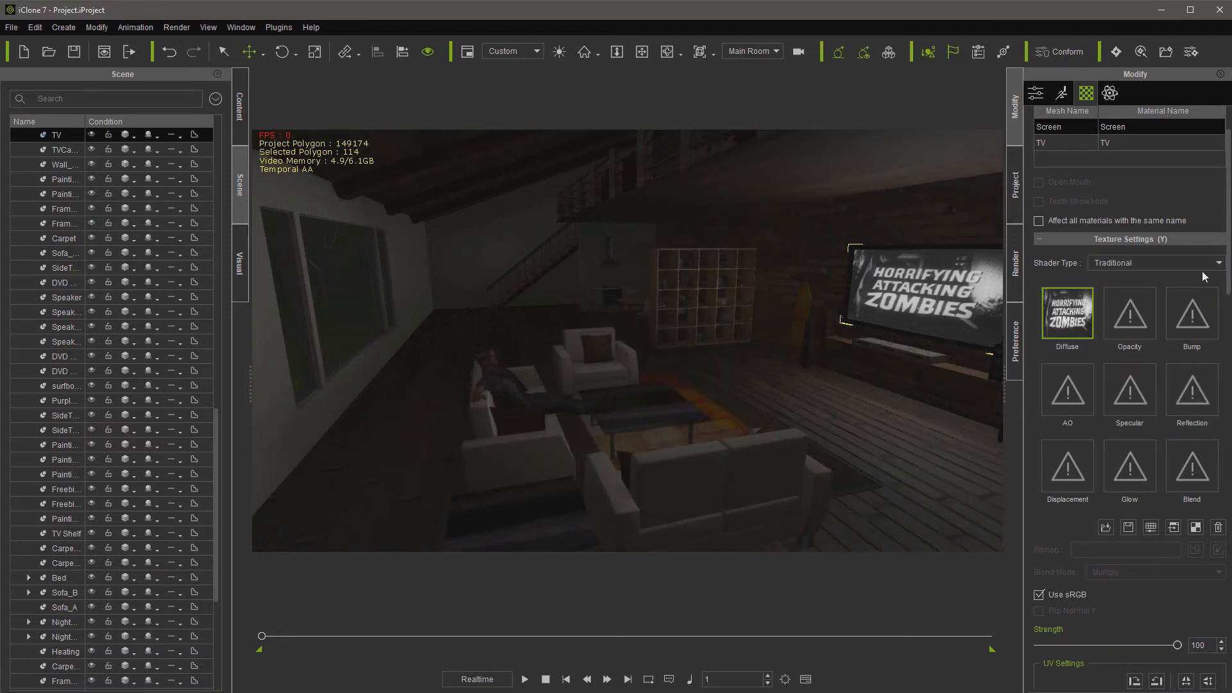
Step: Lower the self illumination of the TV's Screen material to about 30
drag(1231, 251, 1226, 372)
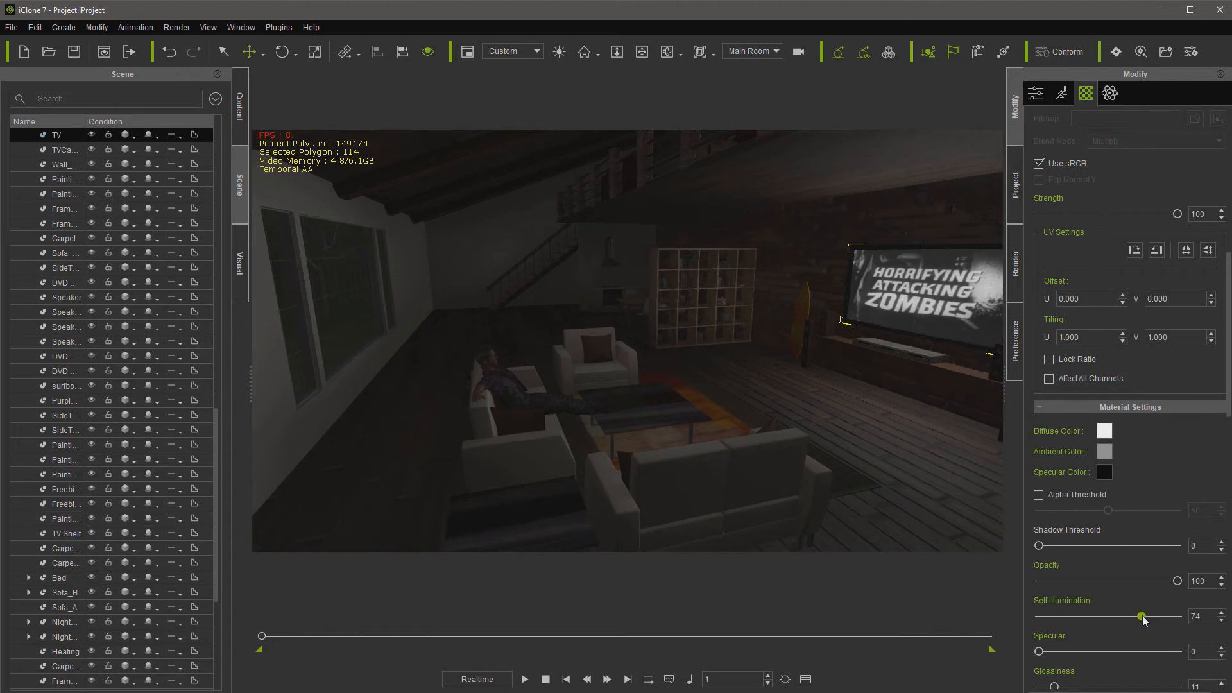
drag(1140, 616, 1061, 621)
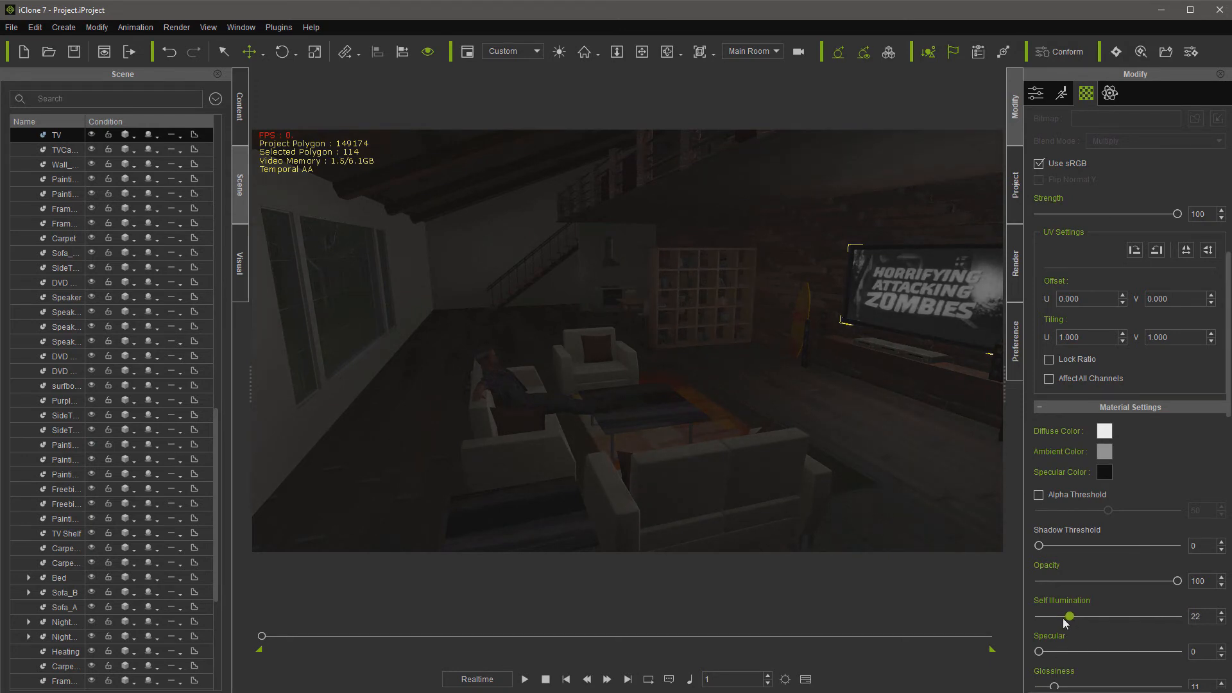
click(1062, 618)
click(1082, 617)
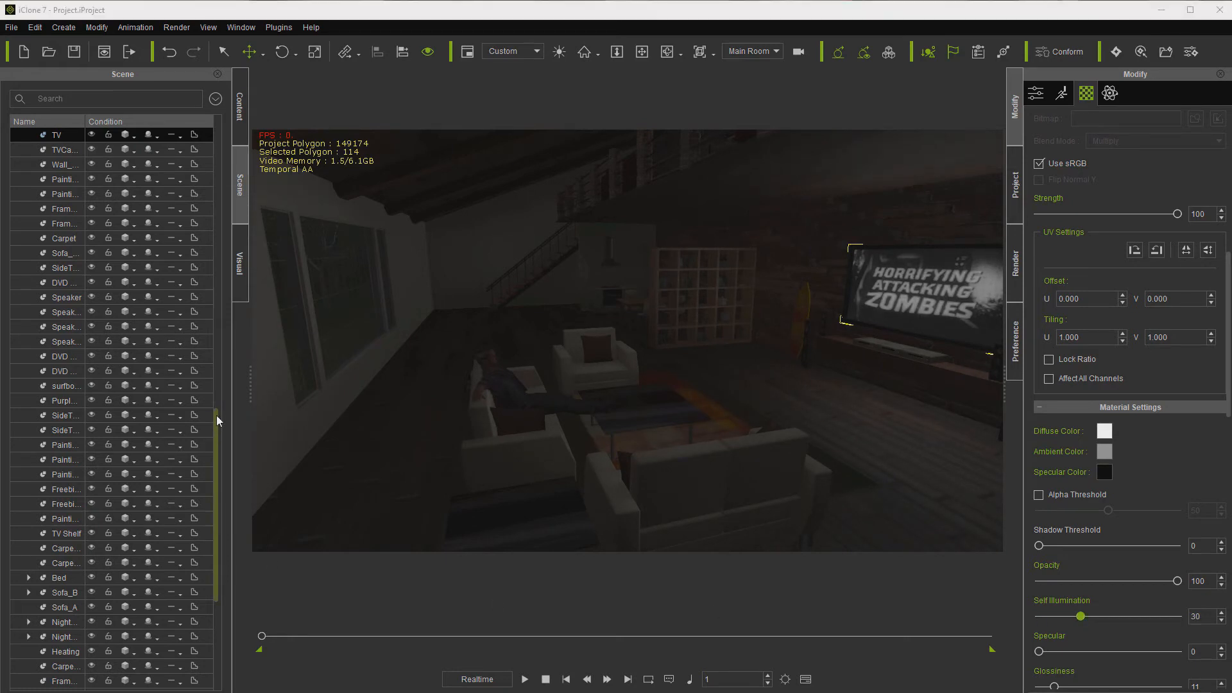
Step: Collapse the Prop group in the scene list and turn on the kitchen's Spotlight
drag(217, 422, 52, 171)
click(20, 150)
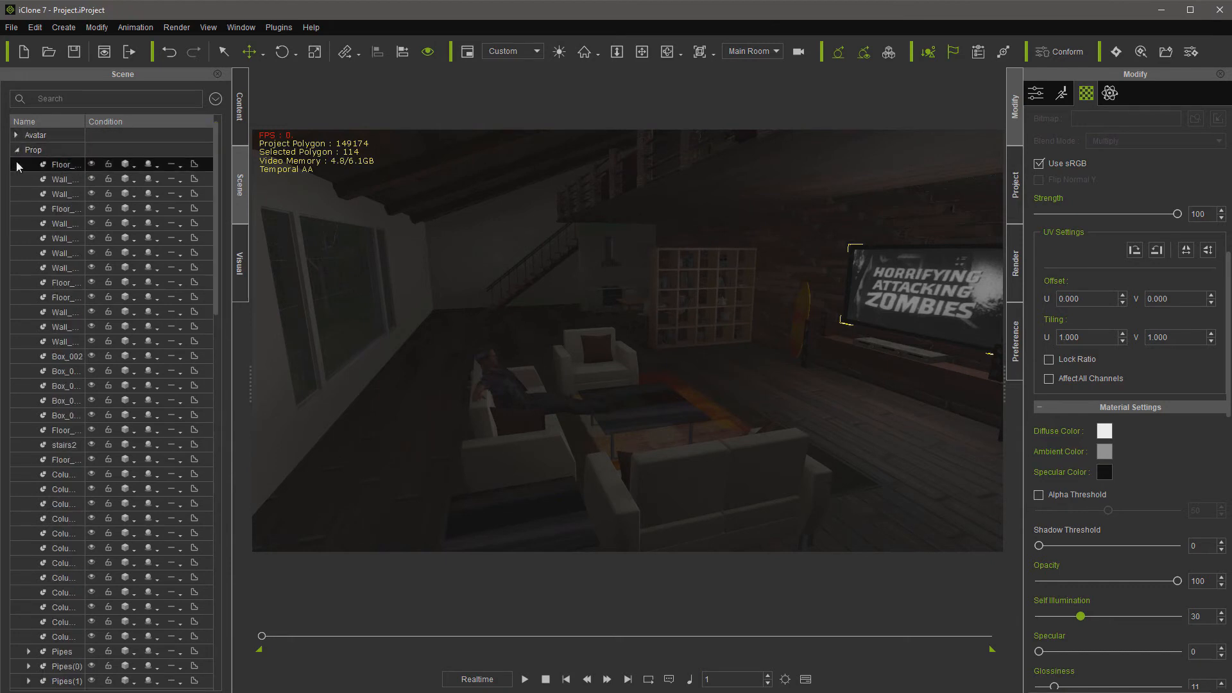
click(16, 150)
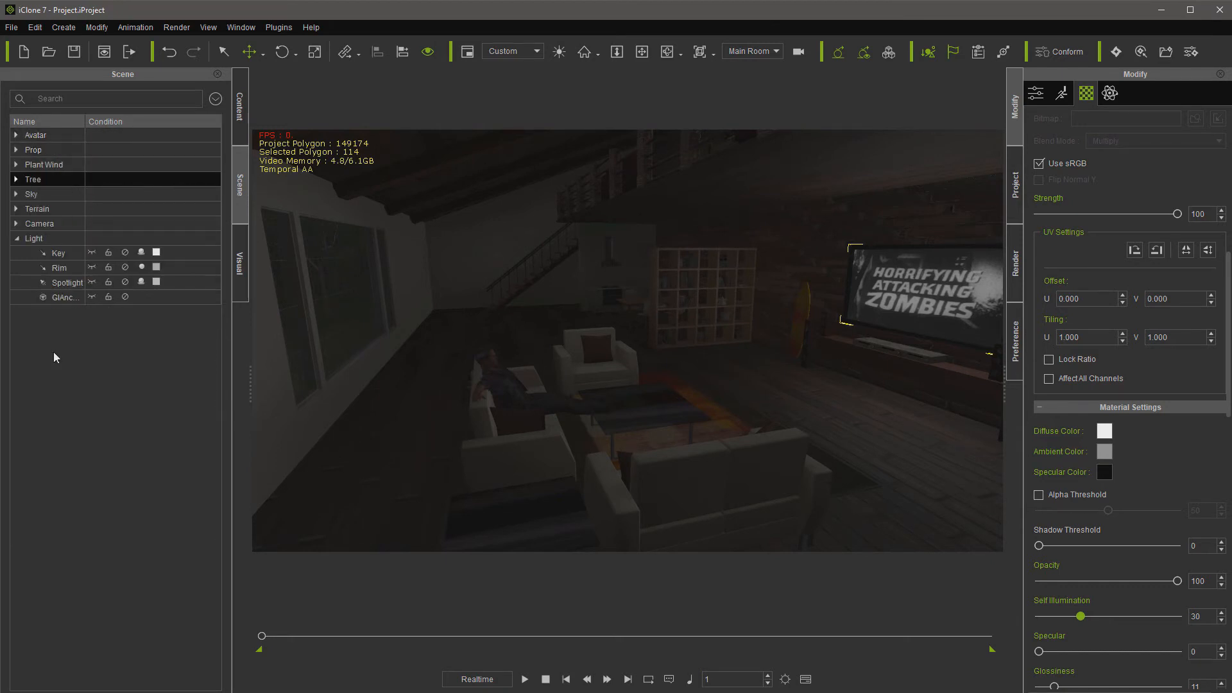
click(126, 297)
click(130, 285)
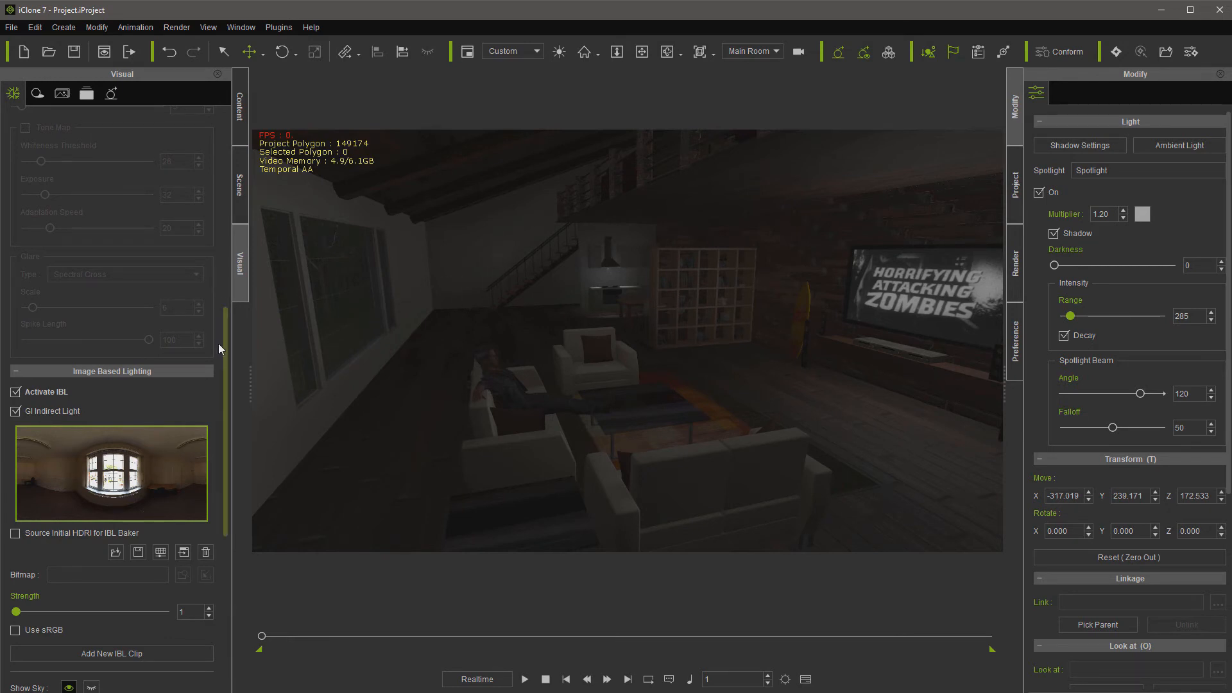
Step: Enable the HDR effect with tone mapping, disable the glare and raise the whiteness threshold to about 98
drag(224, 341, 222, 230)
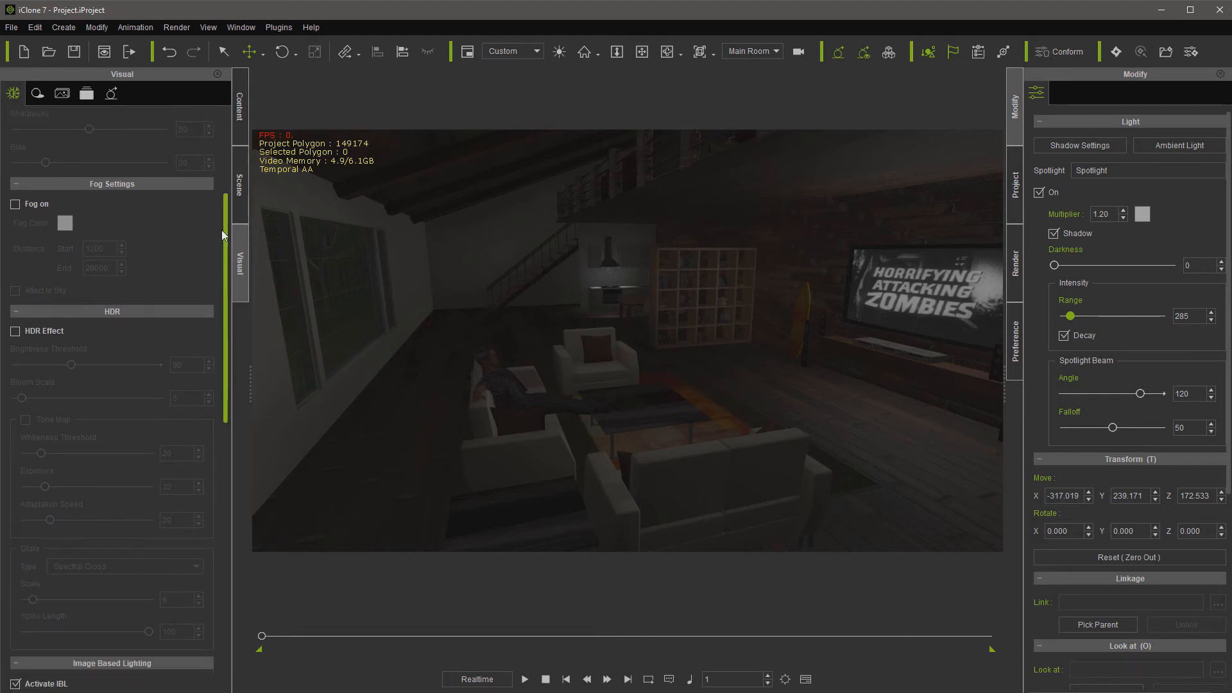
click(16, 326)
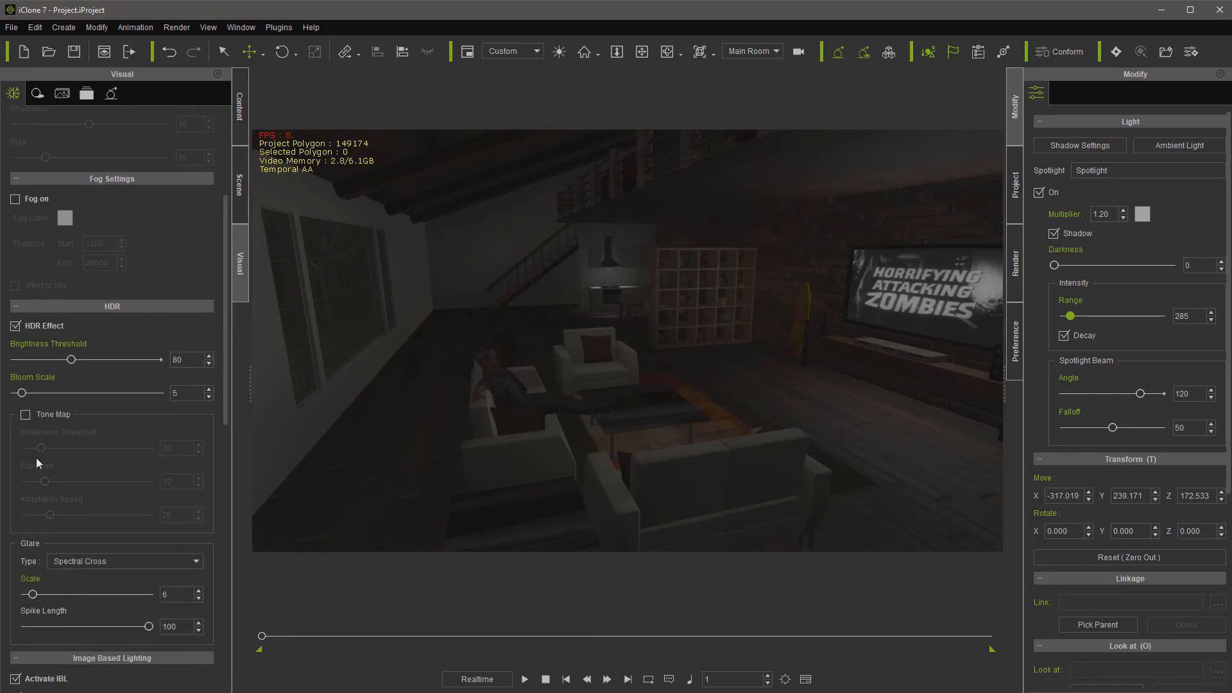
click(25, 414)
click(197, 564)
click(116, 575)
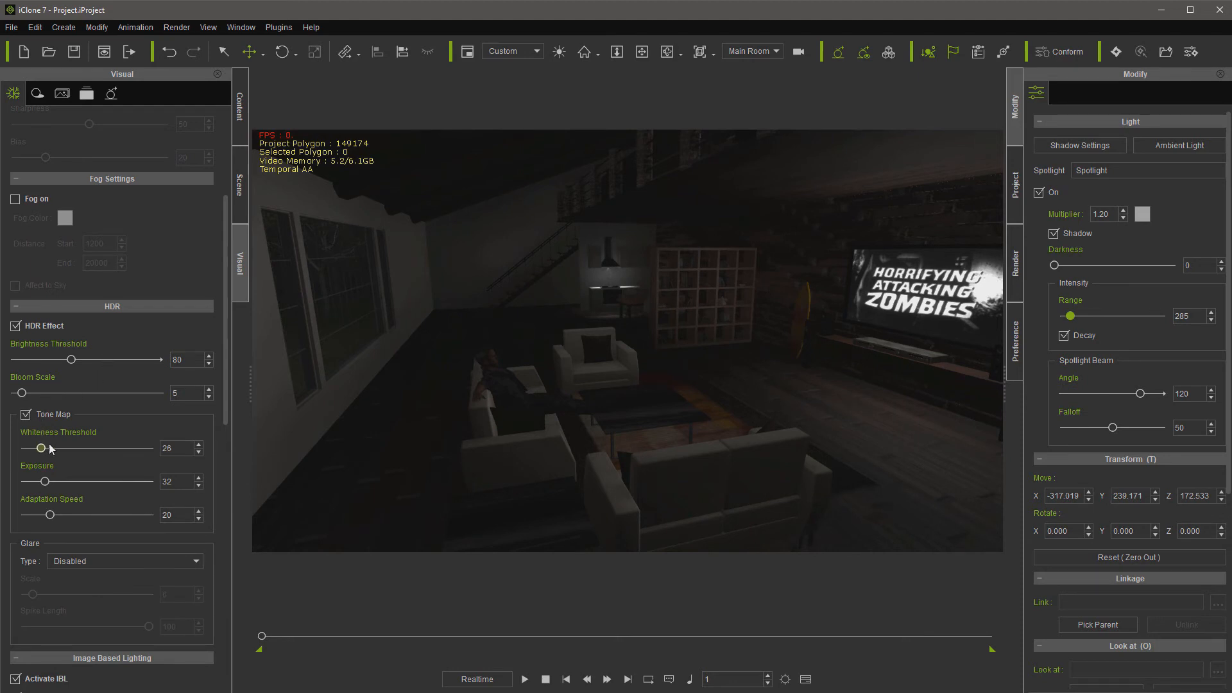
drag(83, 449, 86, 448)
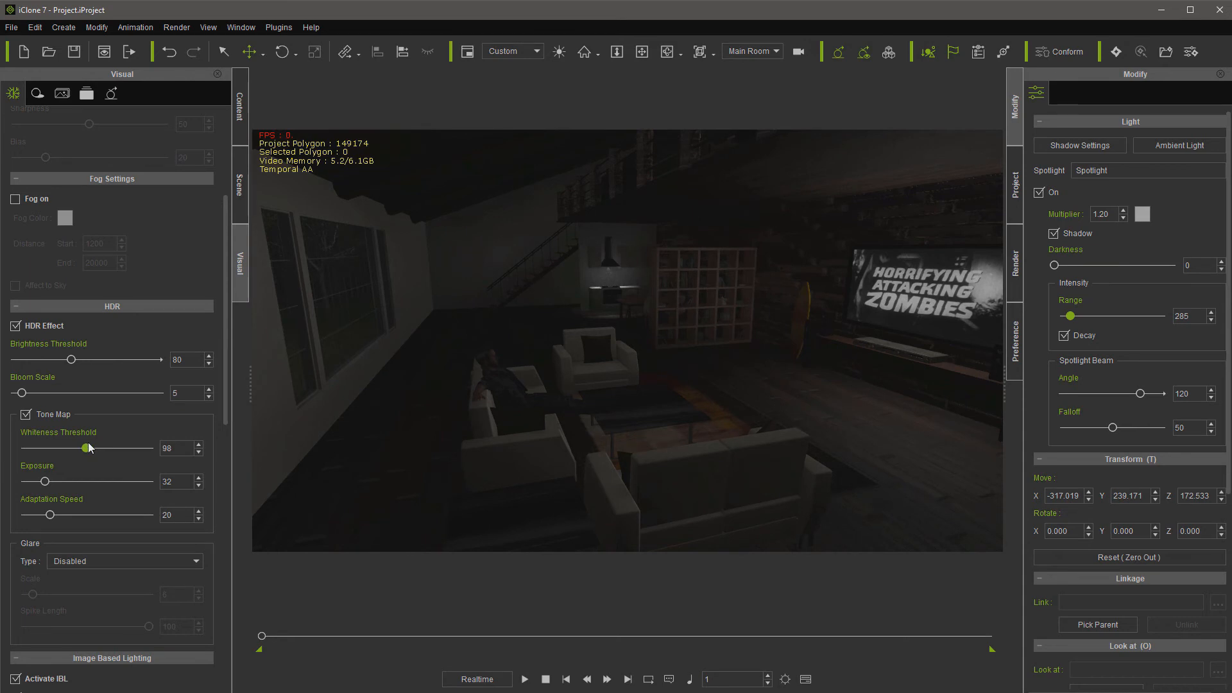
Step: Turn on the fog and try start distances of 10000 and 100
click(15, 199)
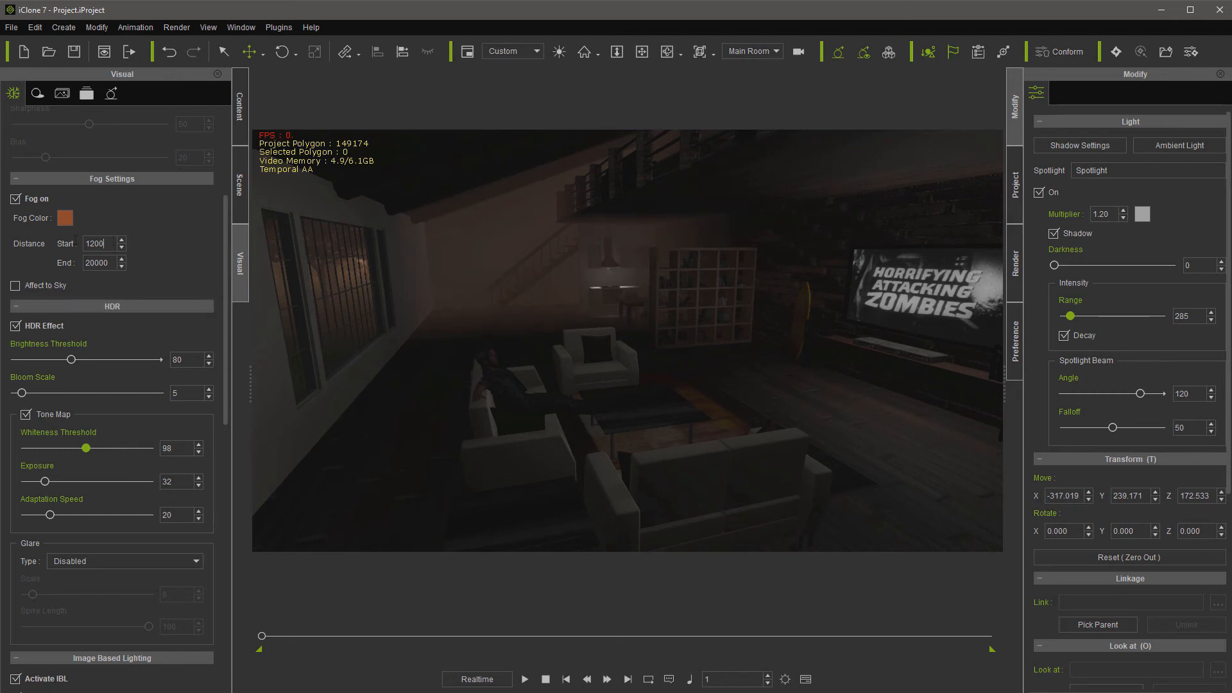
drag(113, 243, 70, 243)
text(10000)
key(Return)
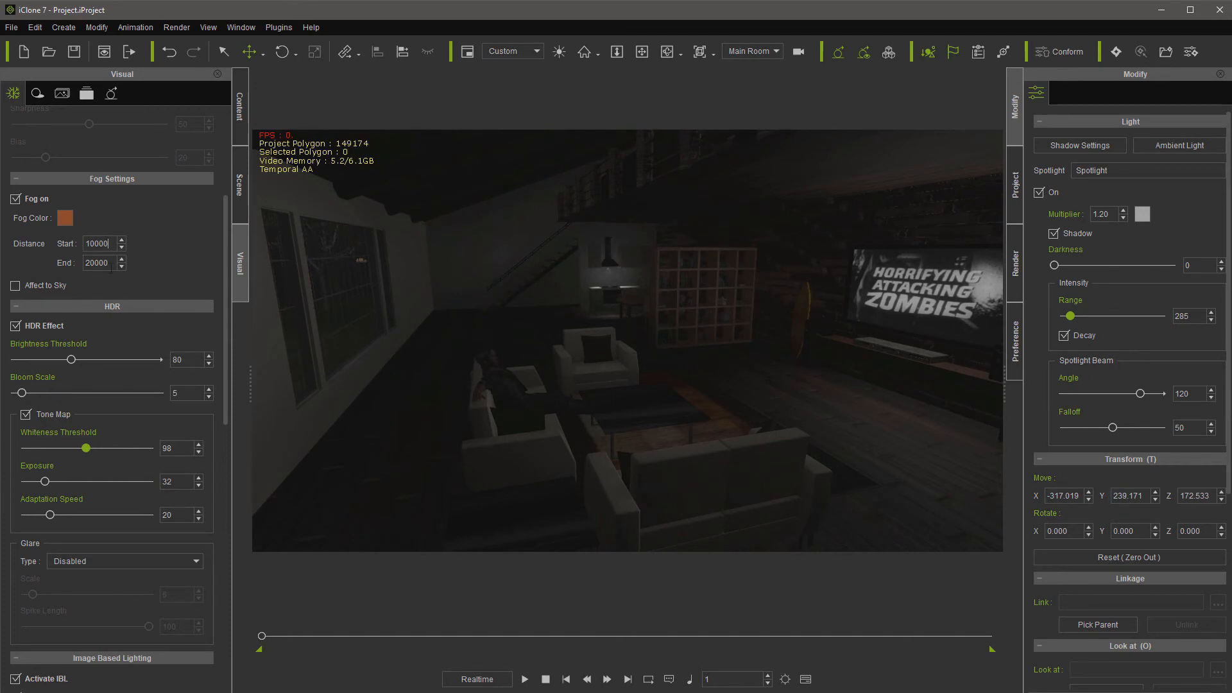
key(BackSpace)
key(BackSpace)
key(Return)
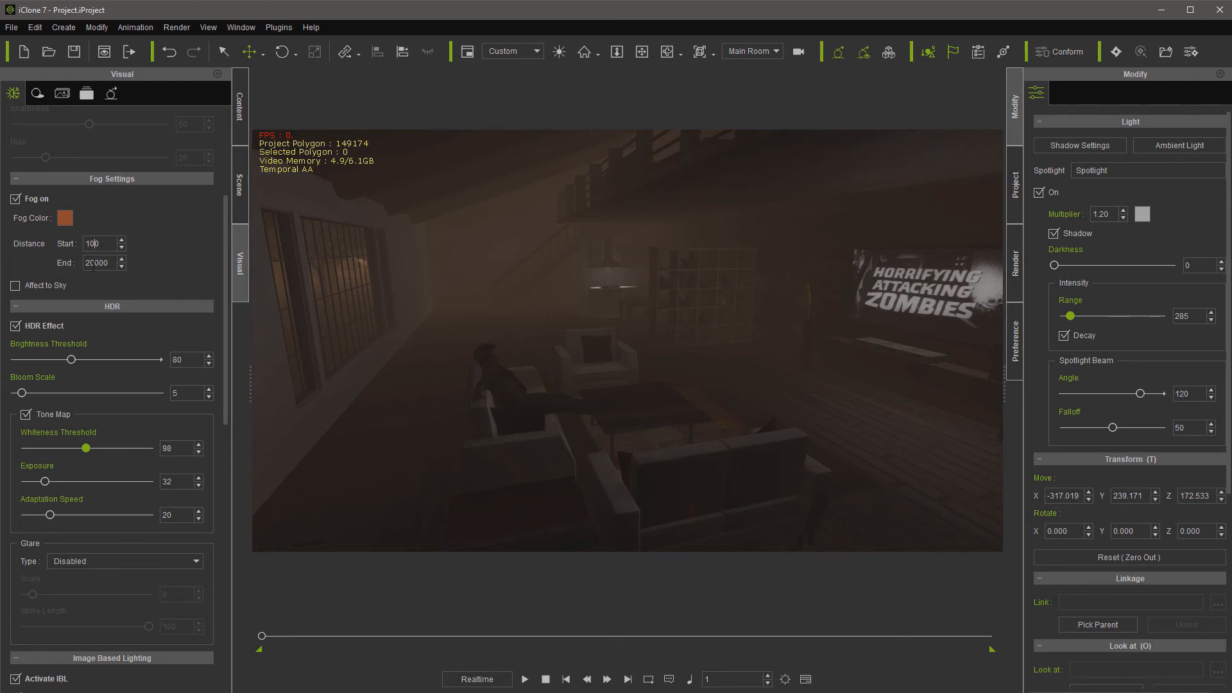
Step: Try a fog start distance of 1500, and return it to 1200
text(50)
key(Return)
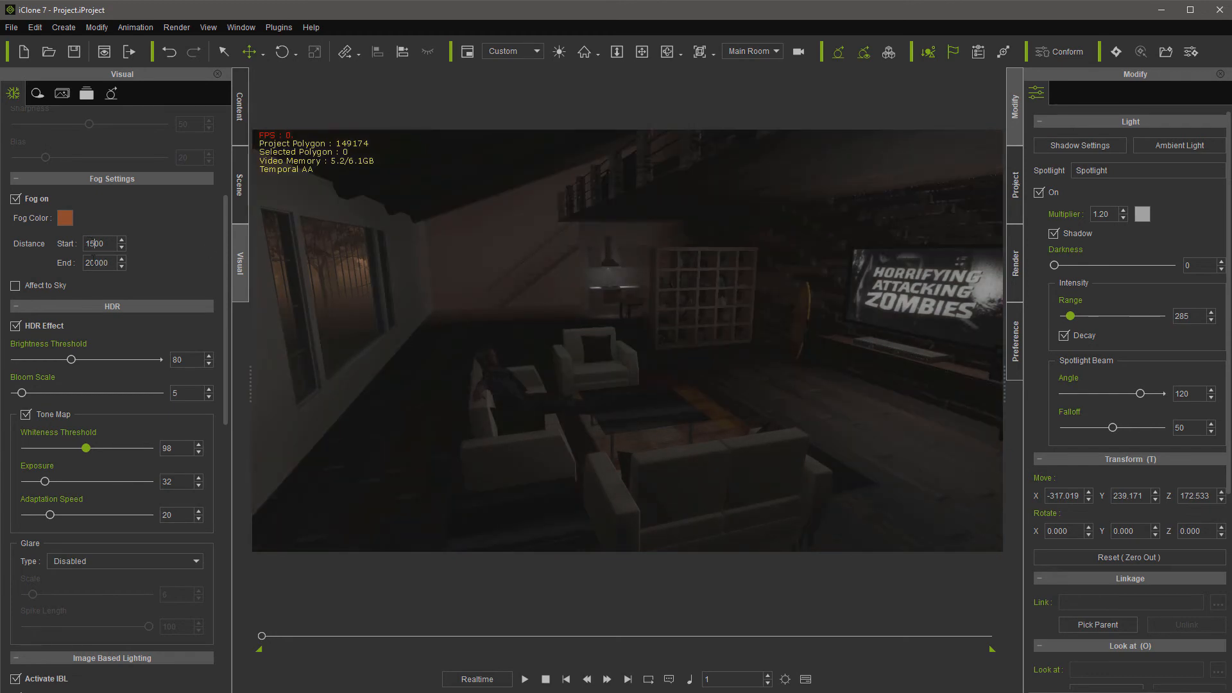
key(BackSpace)
text(2)
key(Return)
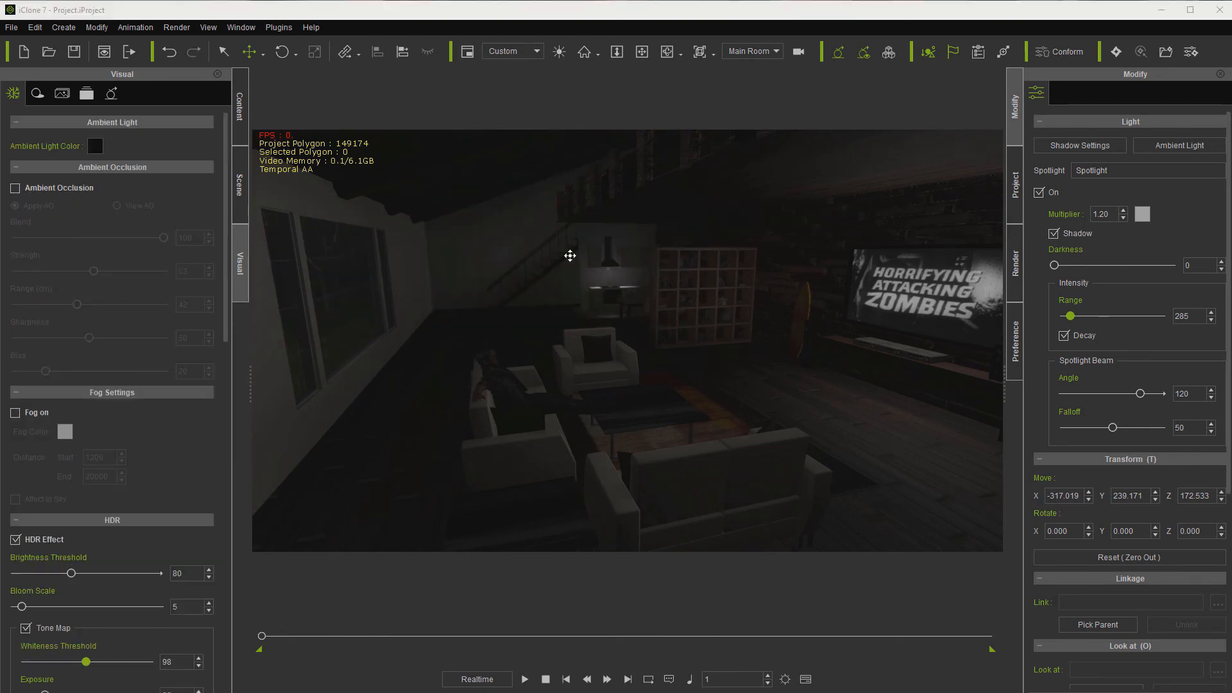
Step: Enable ambient occlusion, preview the scene with View AO and switch back to Apply AO
click(15, 189)
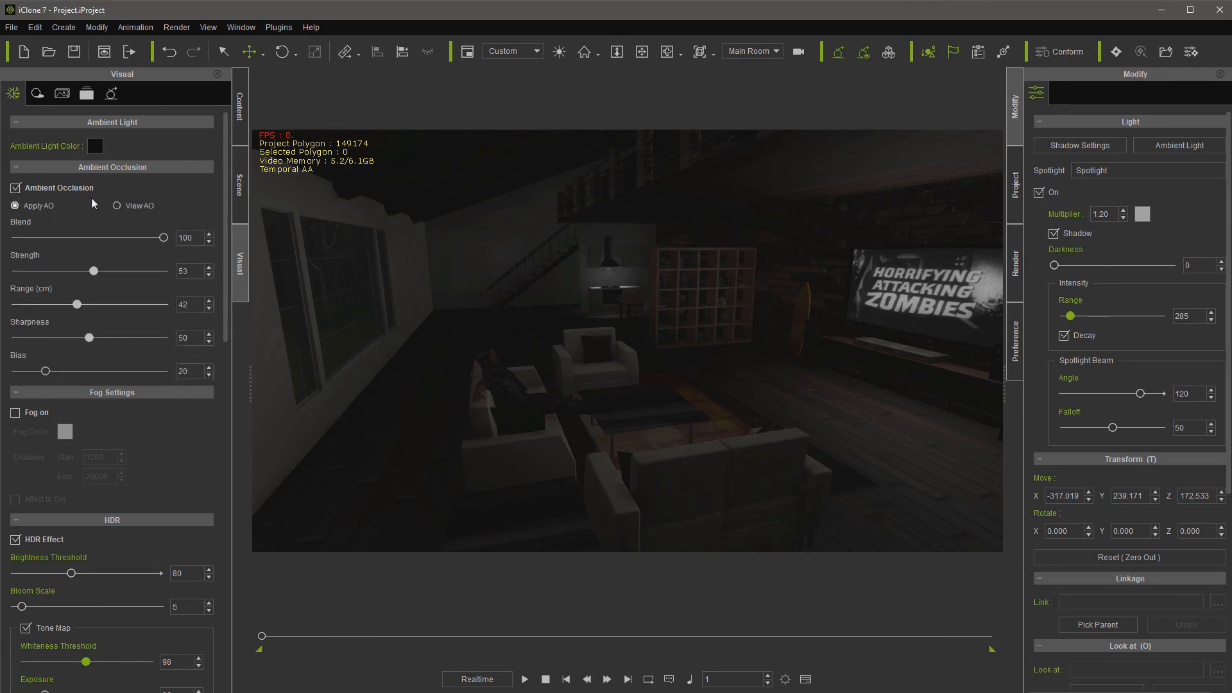
click(116, 206)
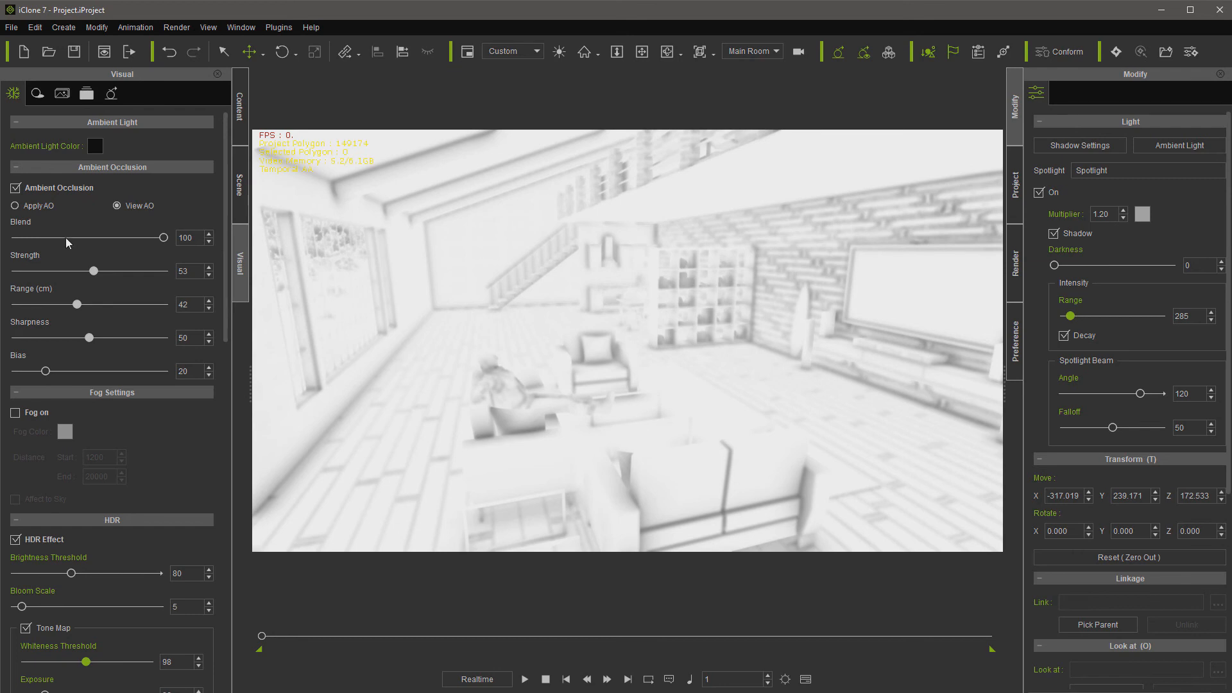
click(15, 206)
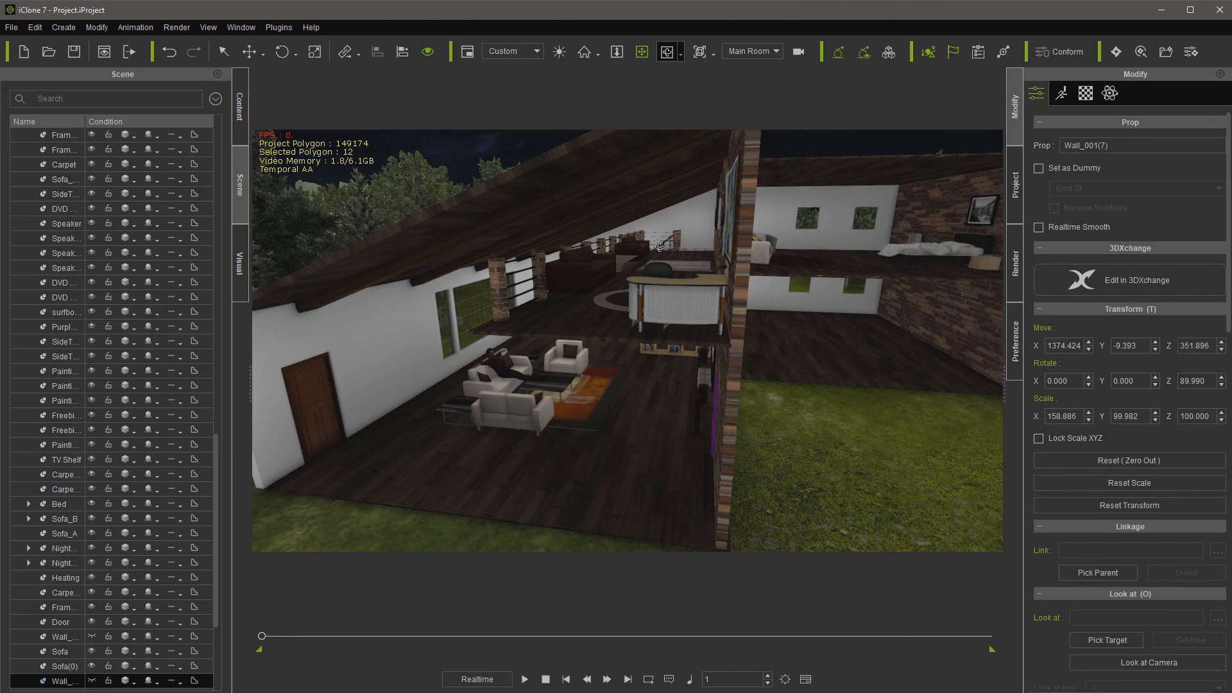
drag(660, 247, 439, 385)
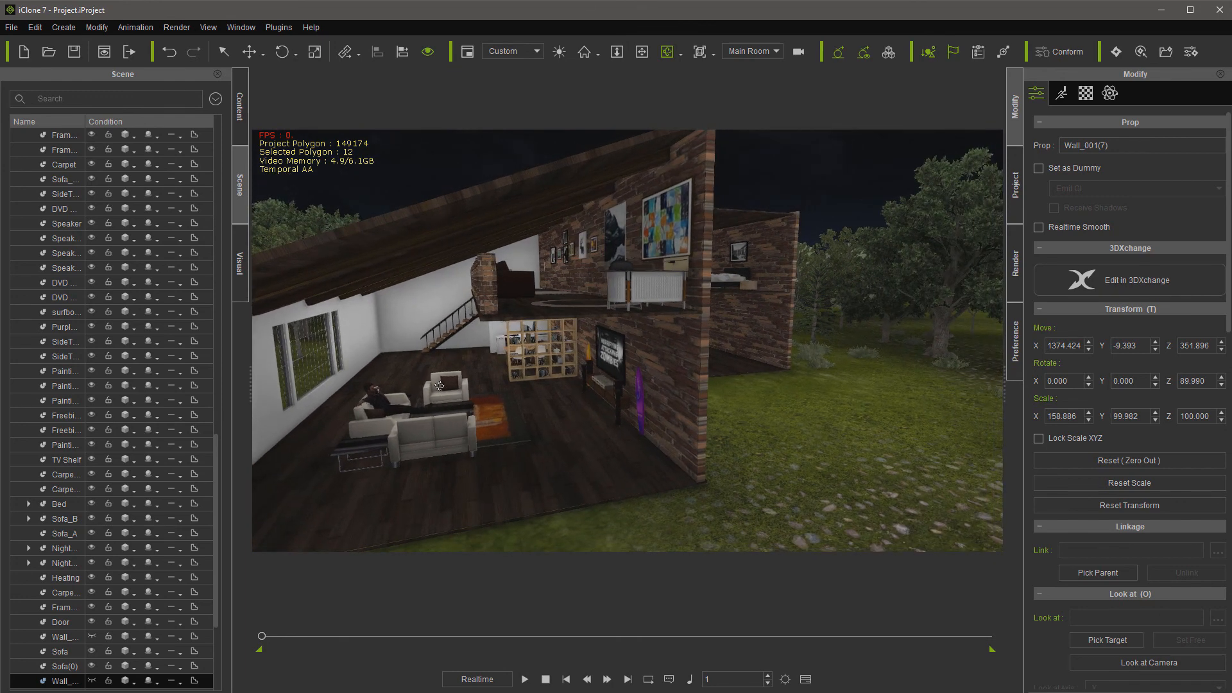